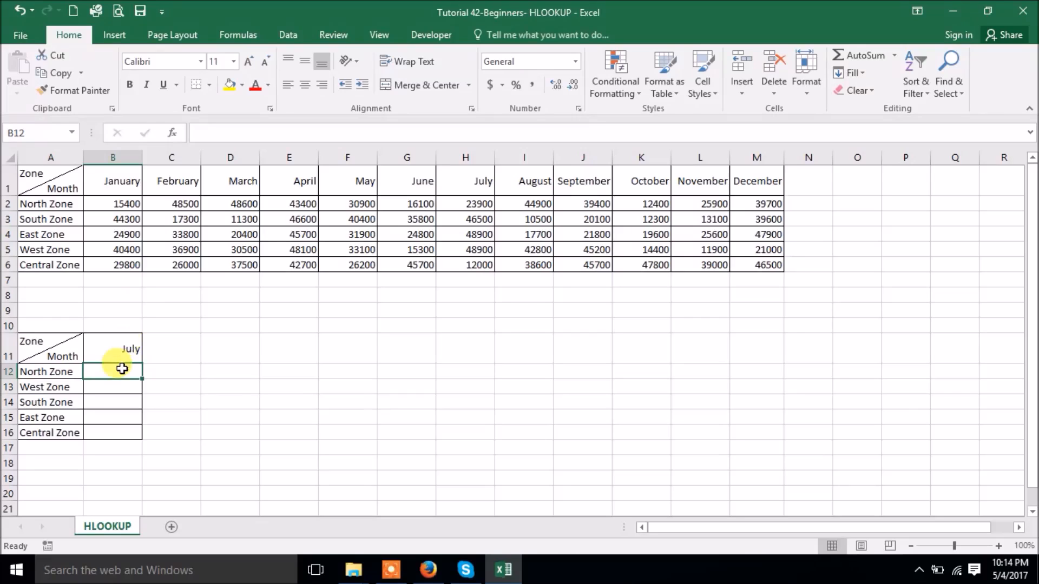
# Step: Start an HLOOKUP formula in B12 with the month cell as the absolute lookup value $B$11
pyautogui.write('=')
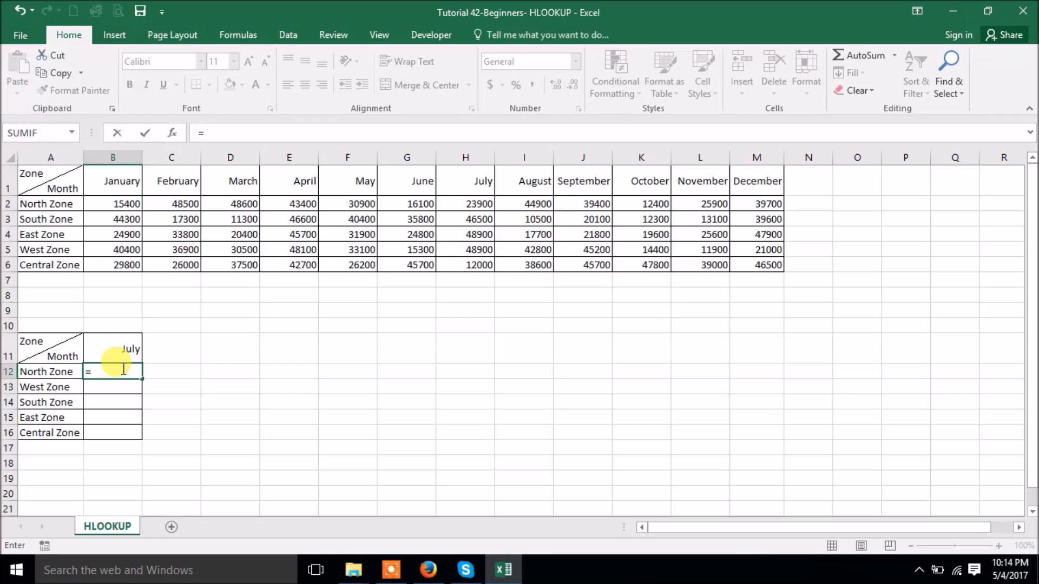
pyautogui.write('hlo')
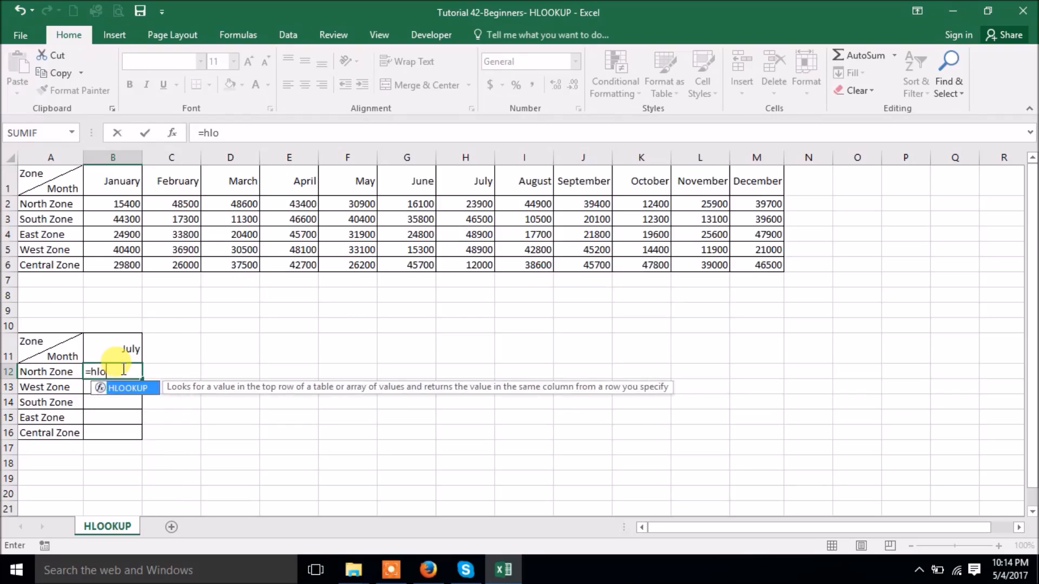
pyautogui.press('Tab')
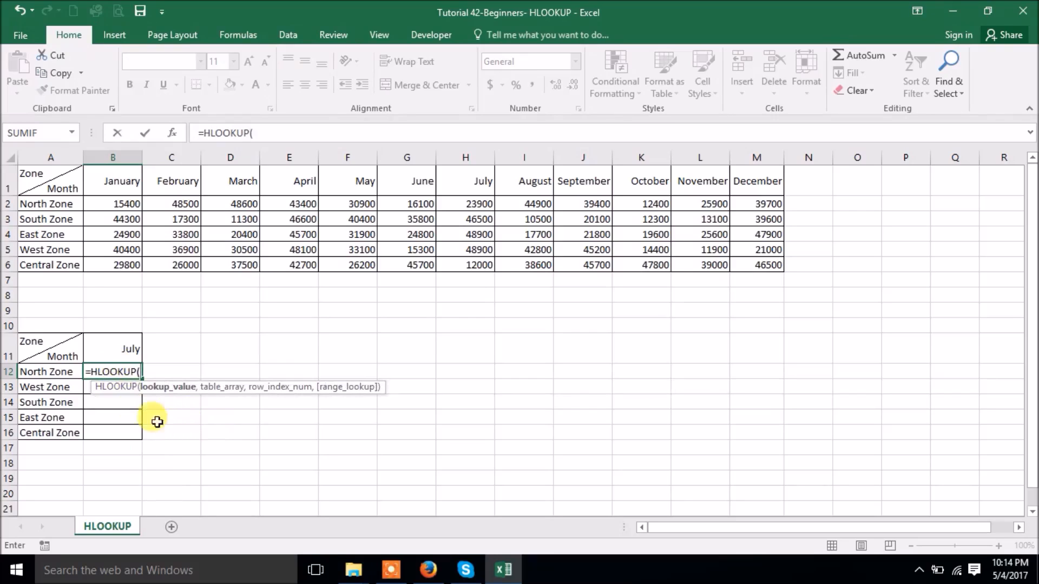
pyautogui.click(98, 348)
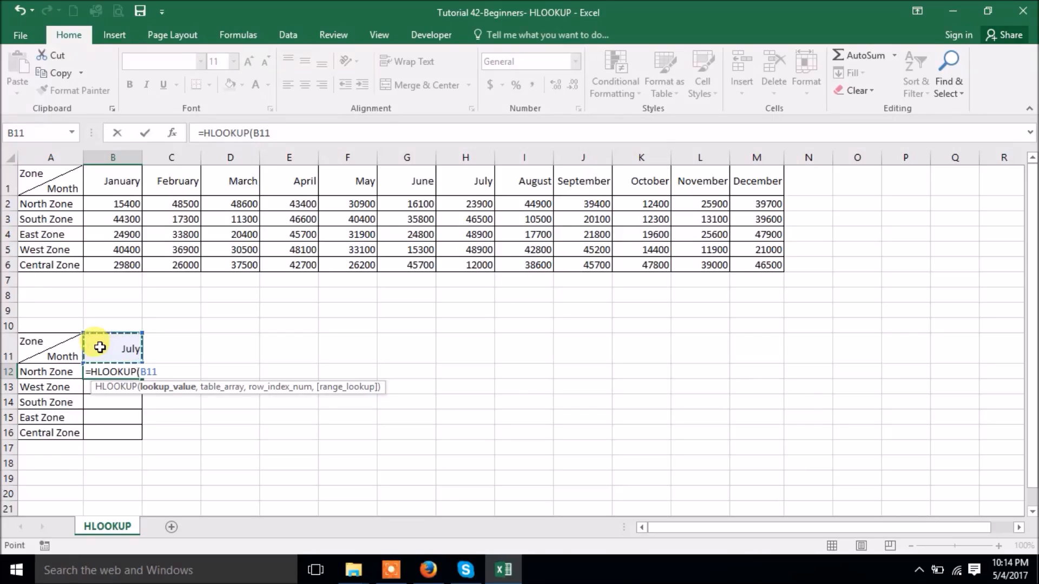
pyautogui.press('F4')
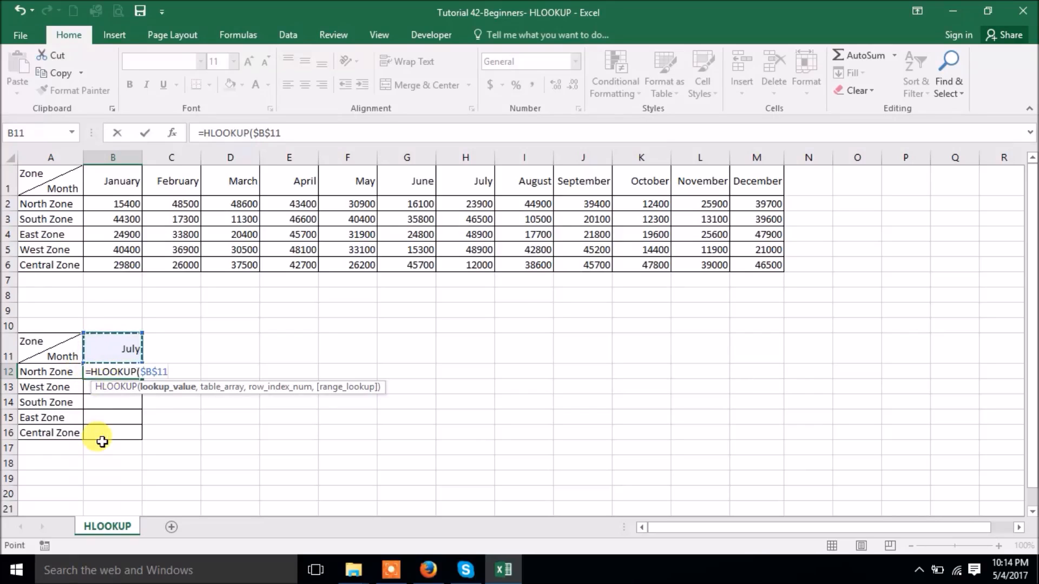
# Step: Complete the B12 formula with table array $A$1:$M$6, row index 2 and range lookup 0 for an exact match
pyautogui.write(',')
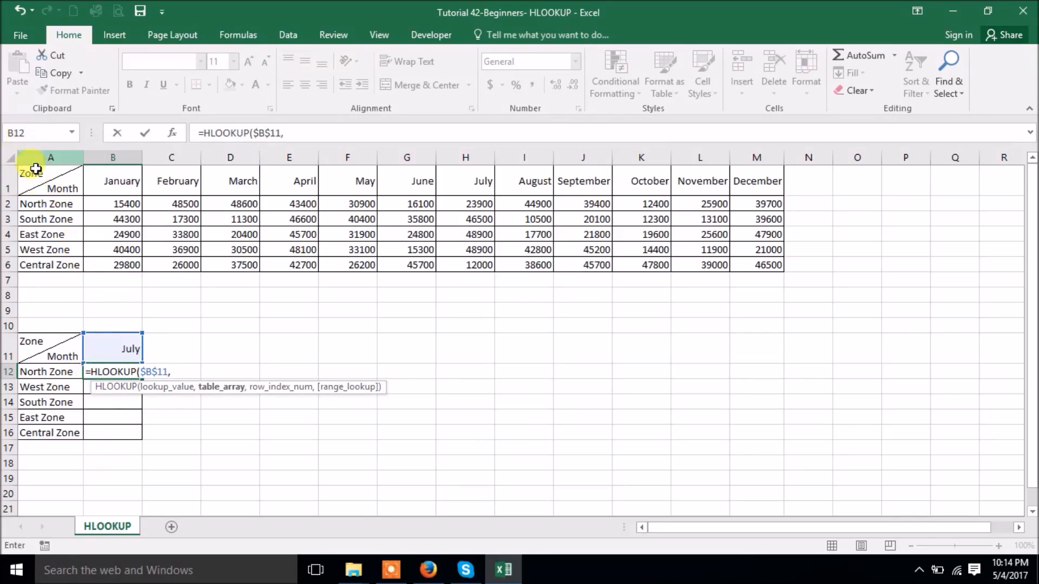
pyautogui.moveTo(37, 184); pyautogui.dragTo(749, 262)
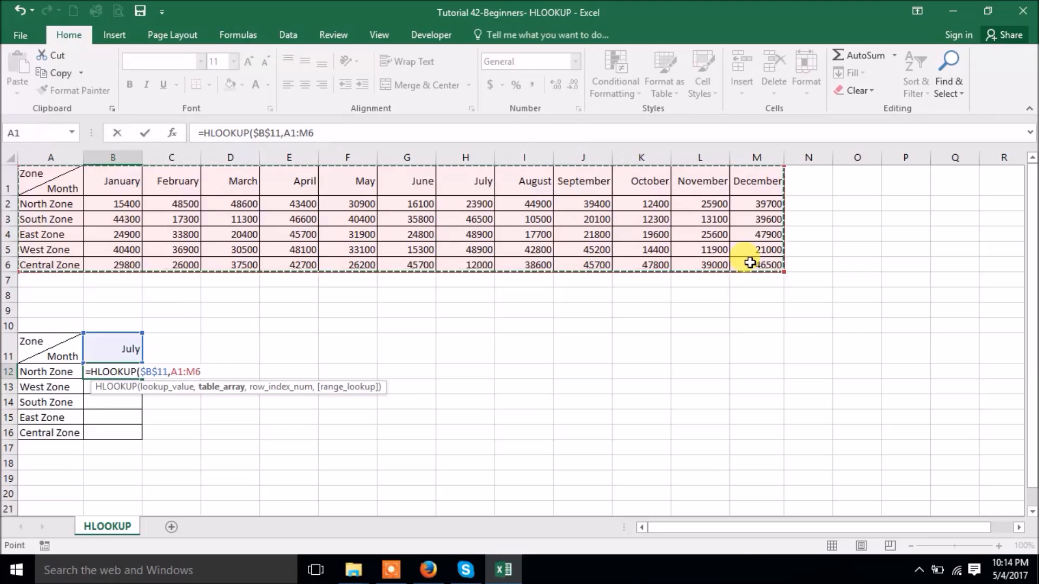
pyautogui.press('F4')
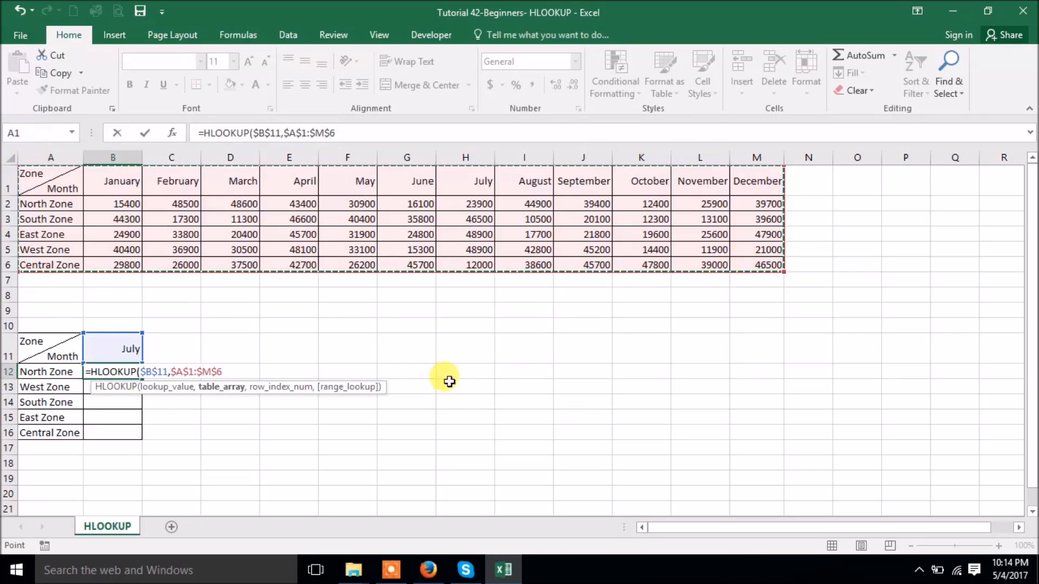
pyautogui.write(',')
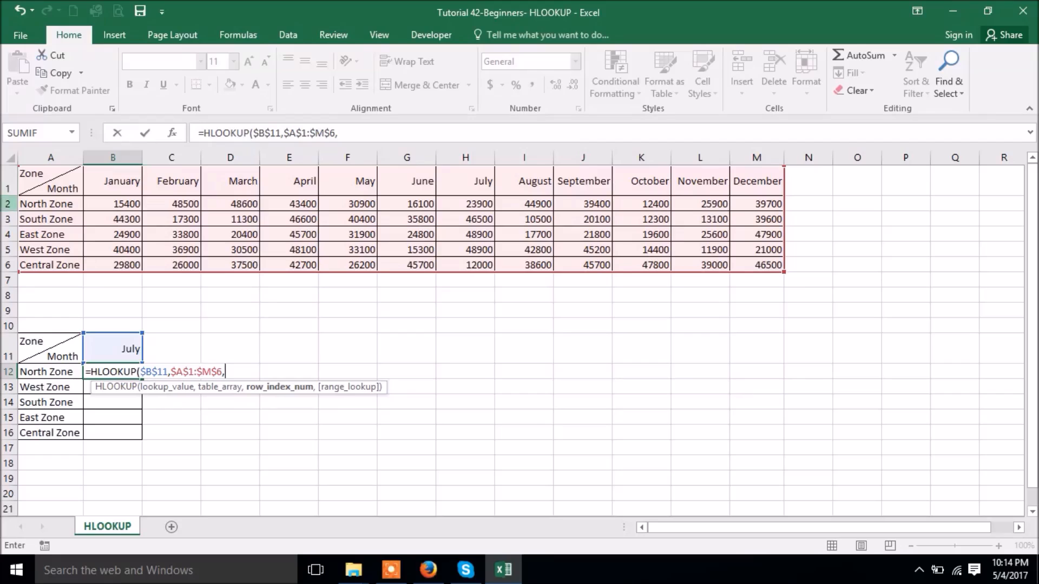
pyautogui.write('2,')
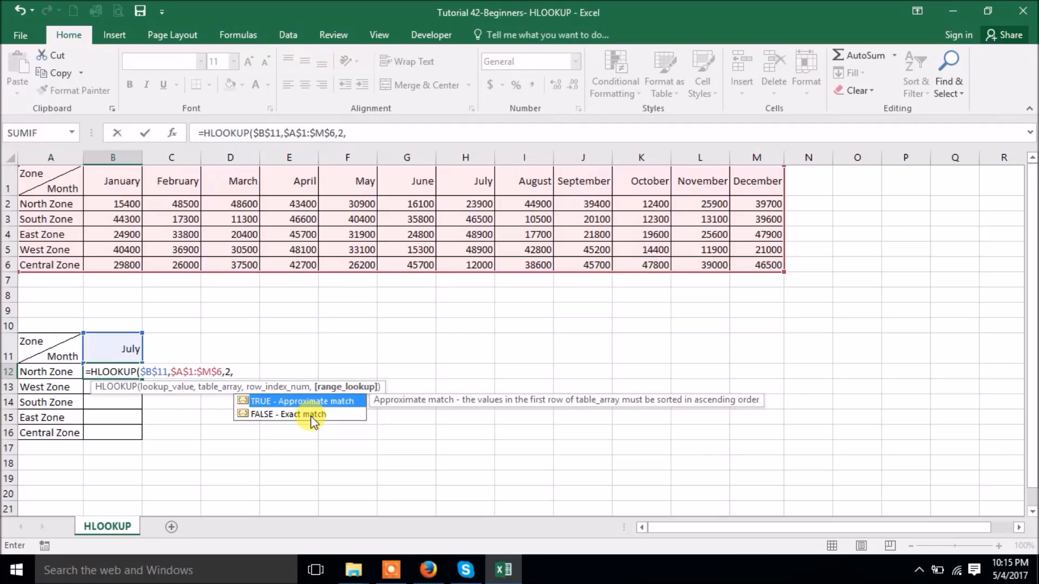
pyautogui.write('0)')
pyautogui.press('Return')
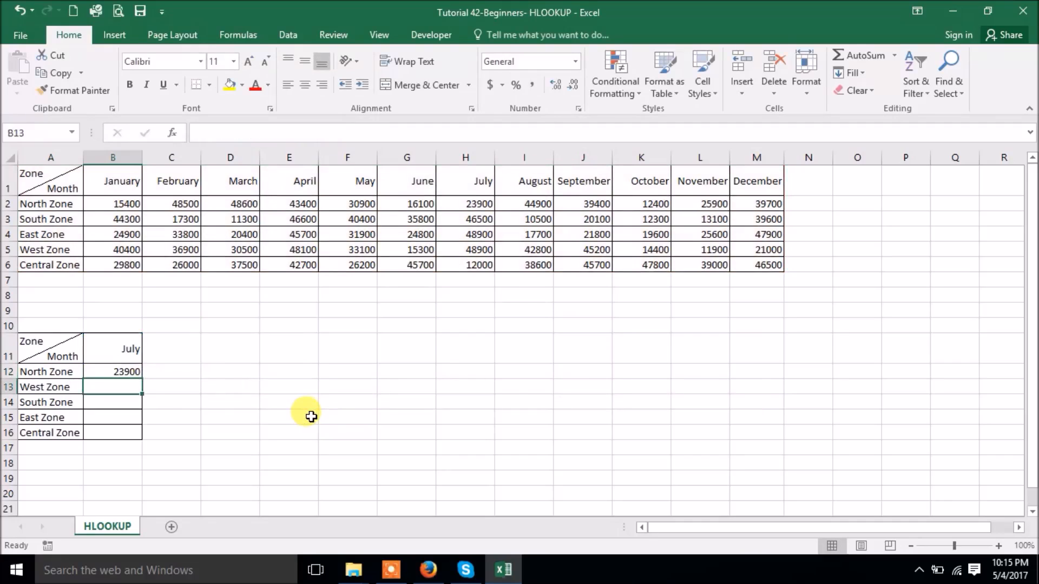
# Step: Check the North Zone July result against the source table and fill the B12 formula down through B16
pyautogui.click(111, 371)
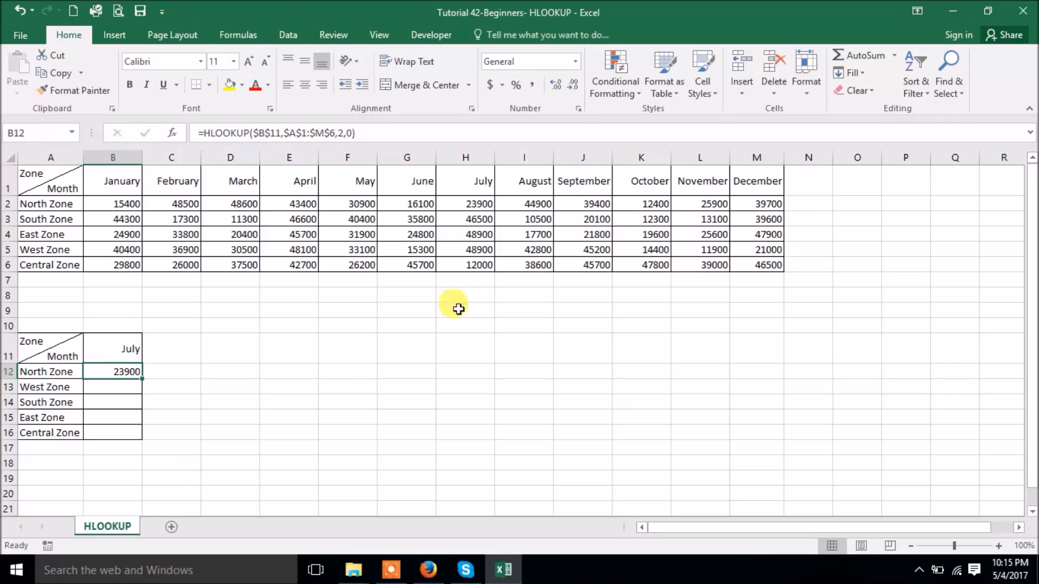
pyautogui.click(118, 350)
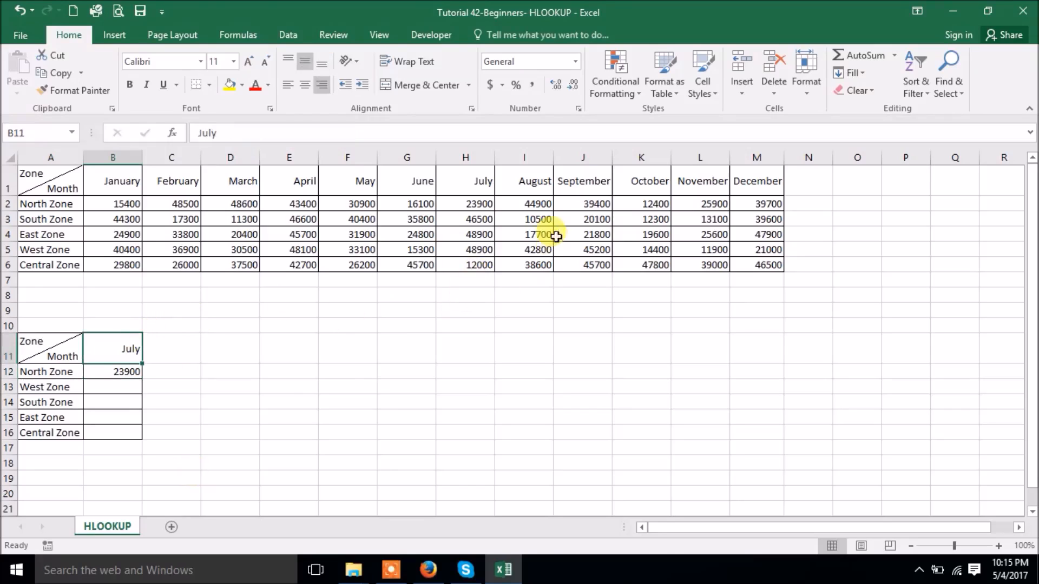
pyautogui.click(465, 204)
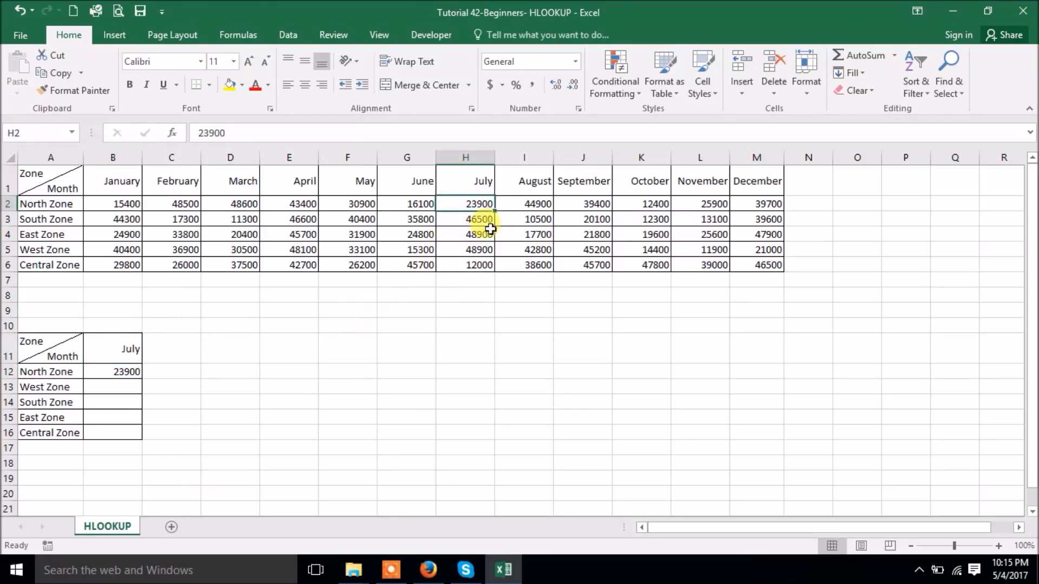
pyautogui.click(111, 373)
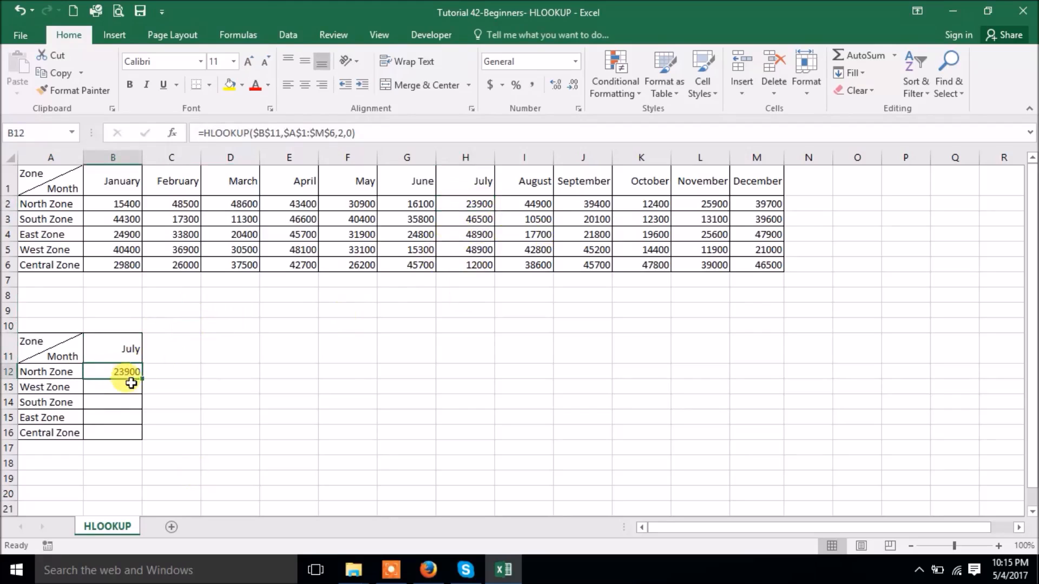
pyautogui.moveTo(143, 380); pyautogui.dragTo(140, 438)
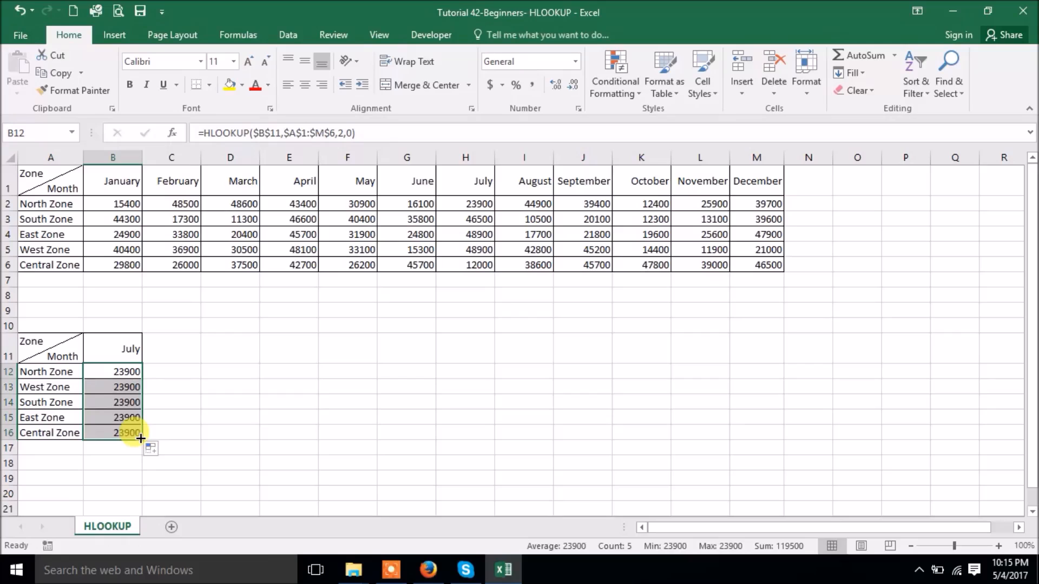
# Step: Change the row index number in the West Zone HLOOKUP formula in B13 to 5
pyautogui.click(121, 415)
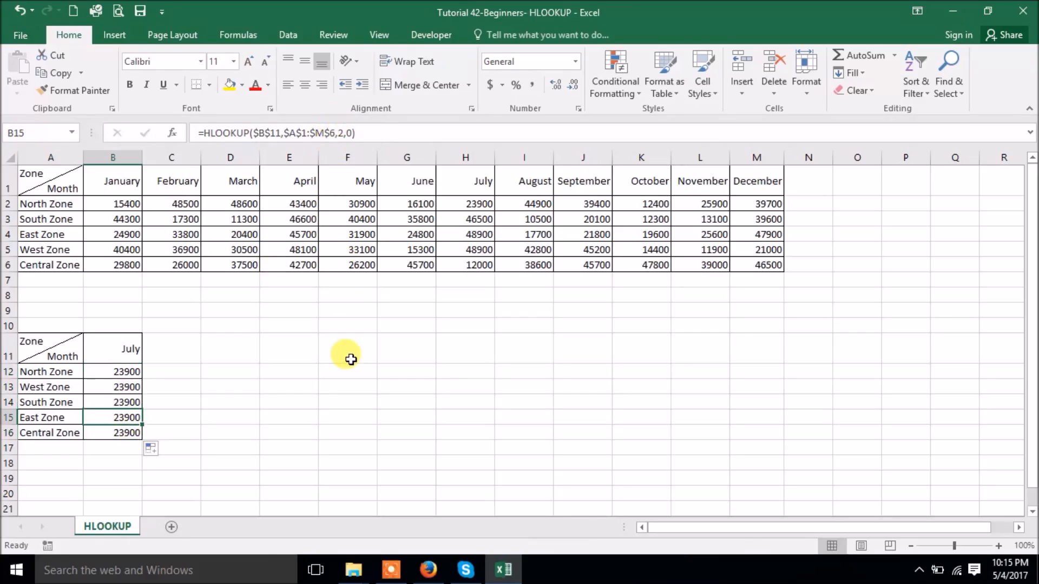
pyautogui.click(126, 385)
pyautogui.click(337, 132)
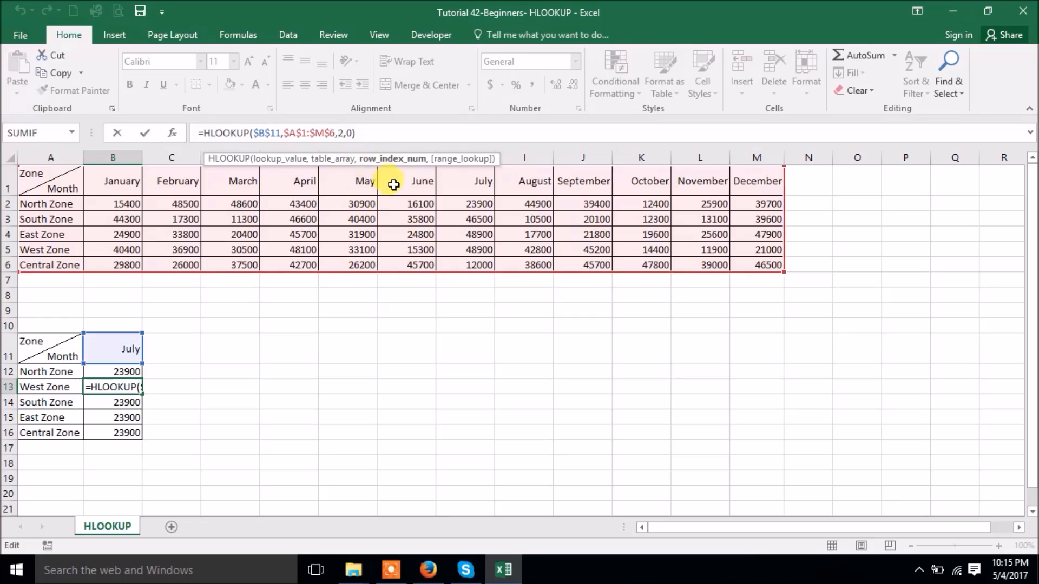
pyautogui.write('5')
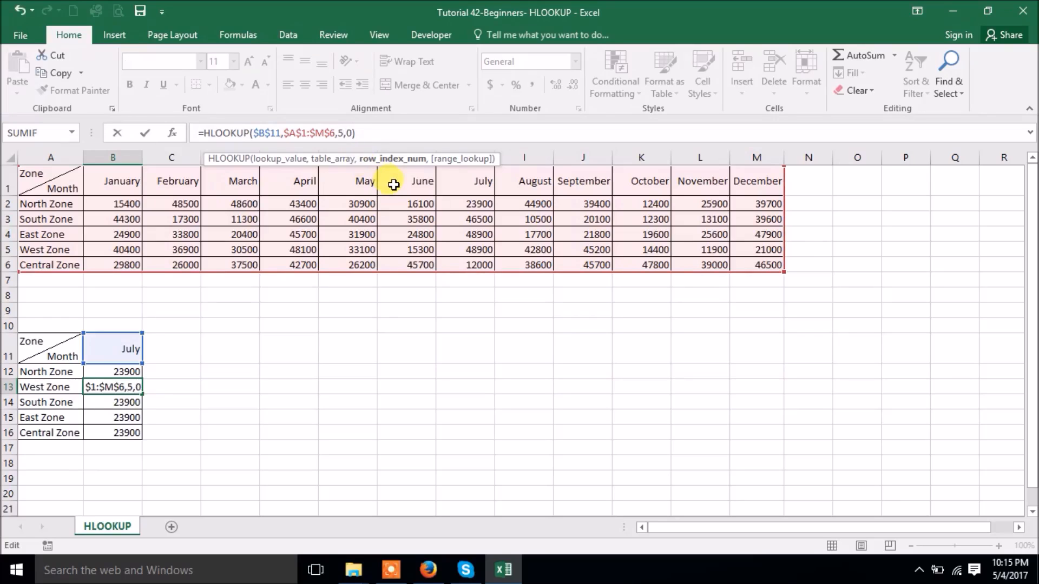
pyautogui.press('Return')
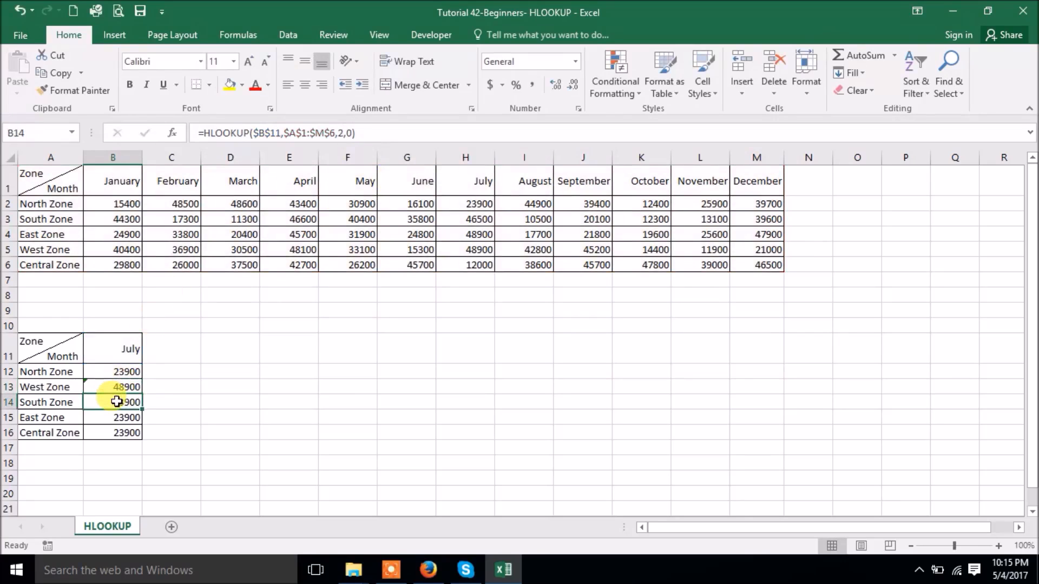
# Step: Change the row index number in the South Zone HLOOKUP formula in B14 to 3
pyautogui.click(340, 133)
pyautogui.press('BackSpace')
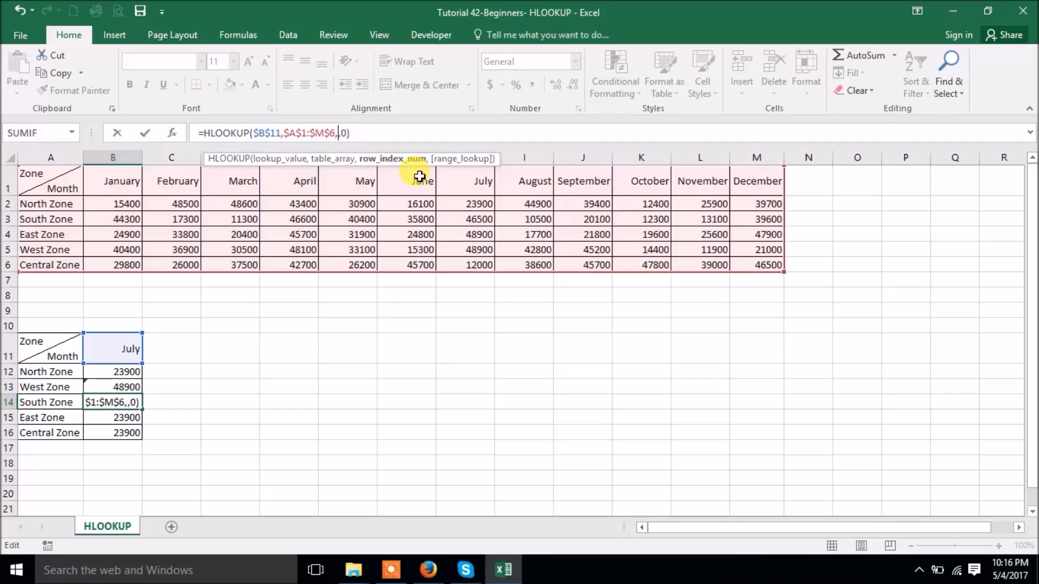
pyautogui.write('3')
pyautogui.press('Return')
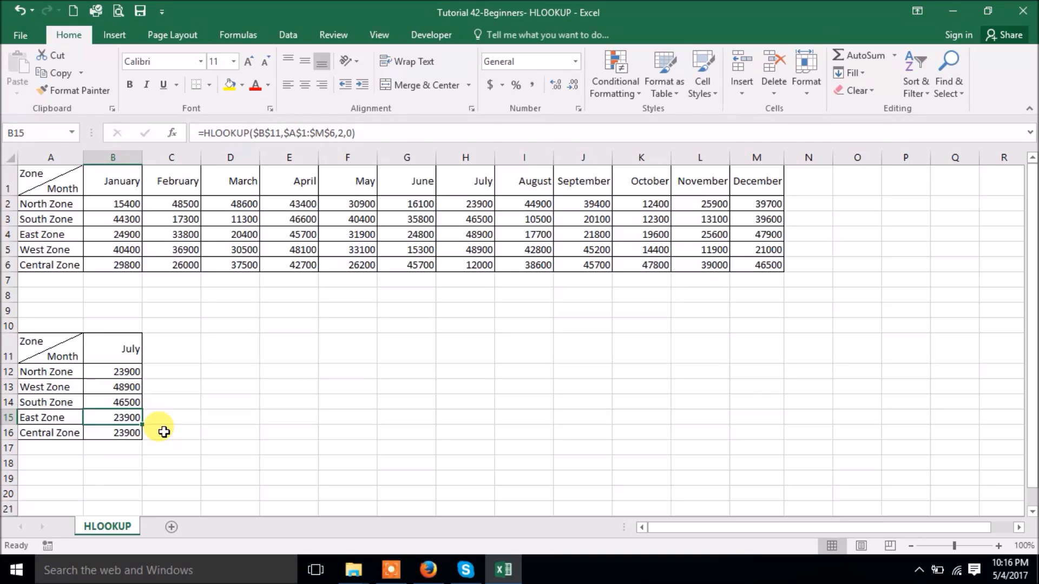
# Step: Change the row index number in the East Zone HLOOKUP formula in B15 to 4
pyautogui.click(338, 133)
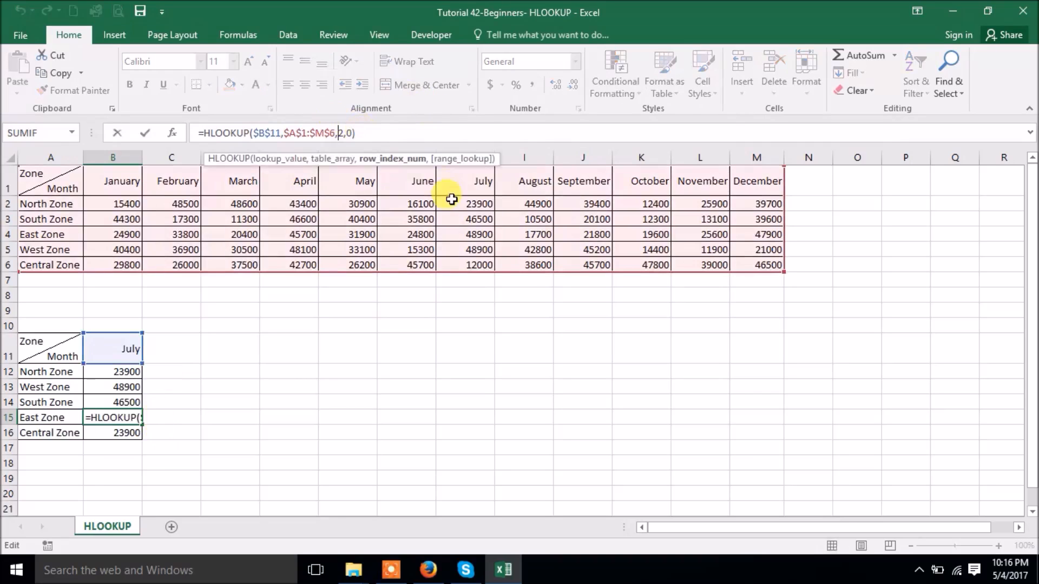
pyautogui.press('Delete')
pyautogui.write('4')
pyautogui.press('Return')
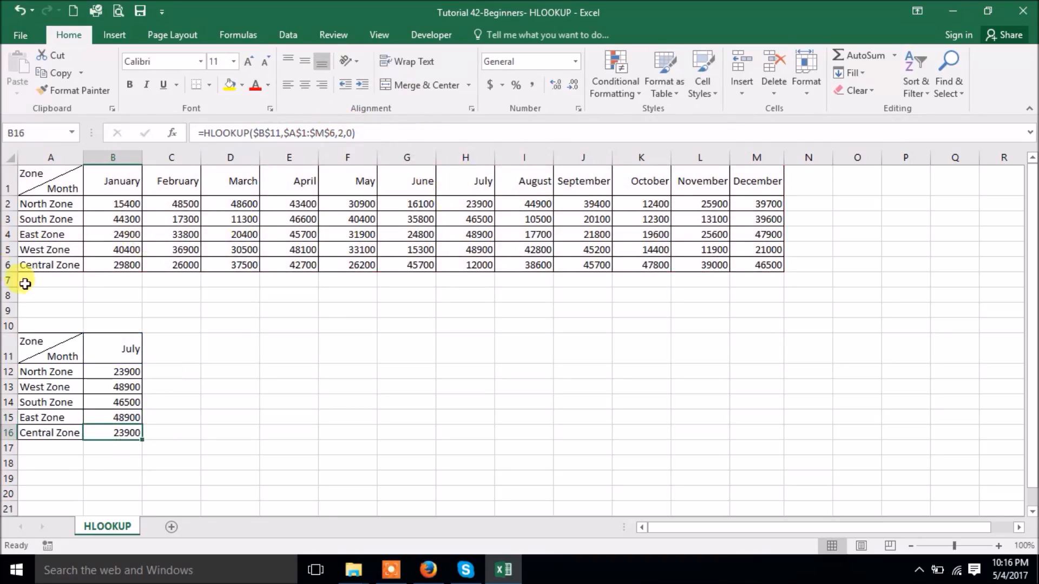
# Step: Change the row index number in the Central Zone HLOOKUP formula in B16 to 6
pyautogui.click(337, 133)
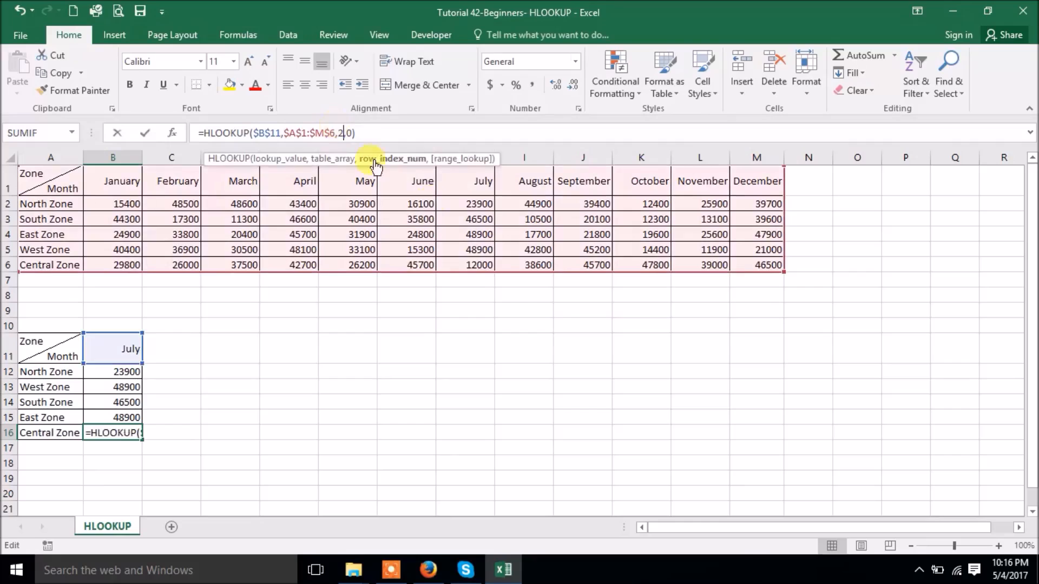
pyautogui.press('Delete')
pyautogui.write('6')
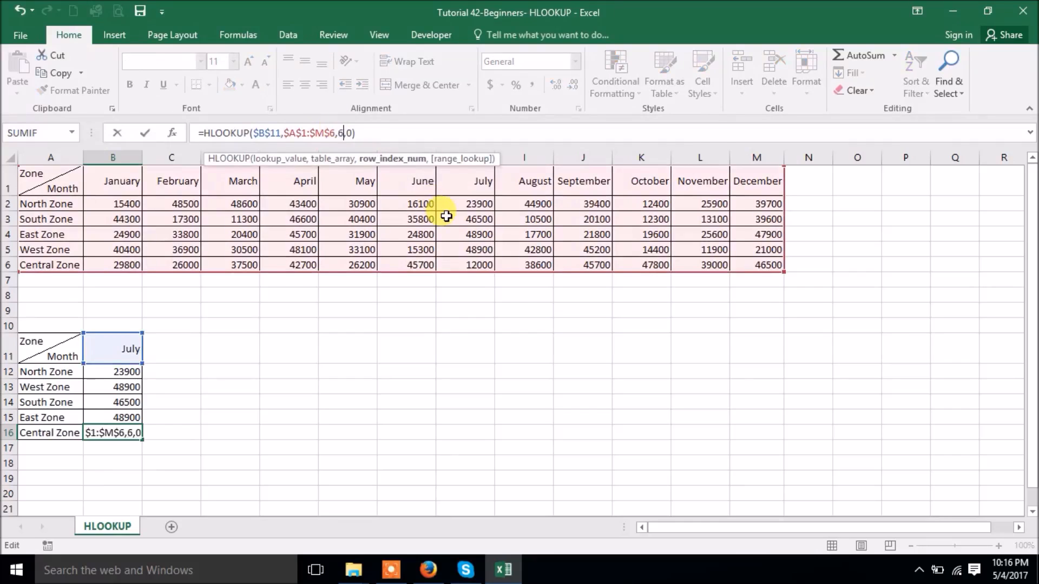
pyautogui.press('Return')
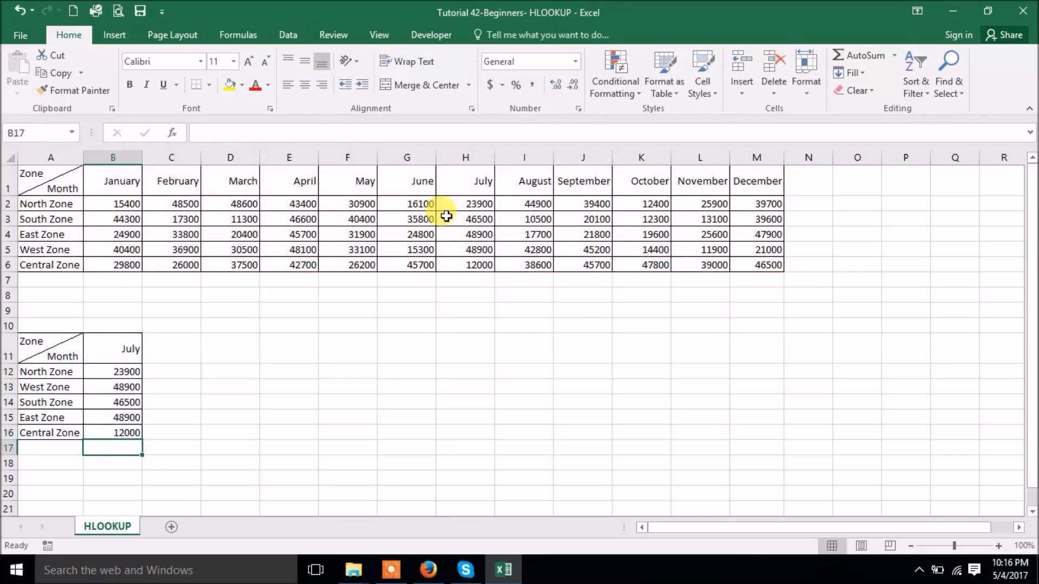
# Step: Set the lookup month in cell B11 to June
pyautogui.click(125, 349)
pyautogui.write('June')
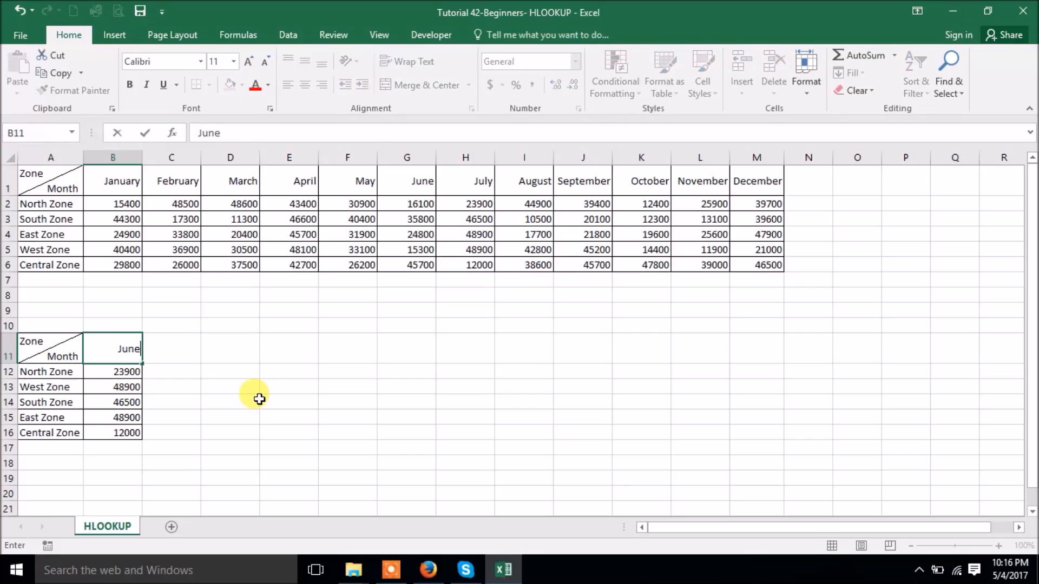
pyautogui.press('Return')
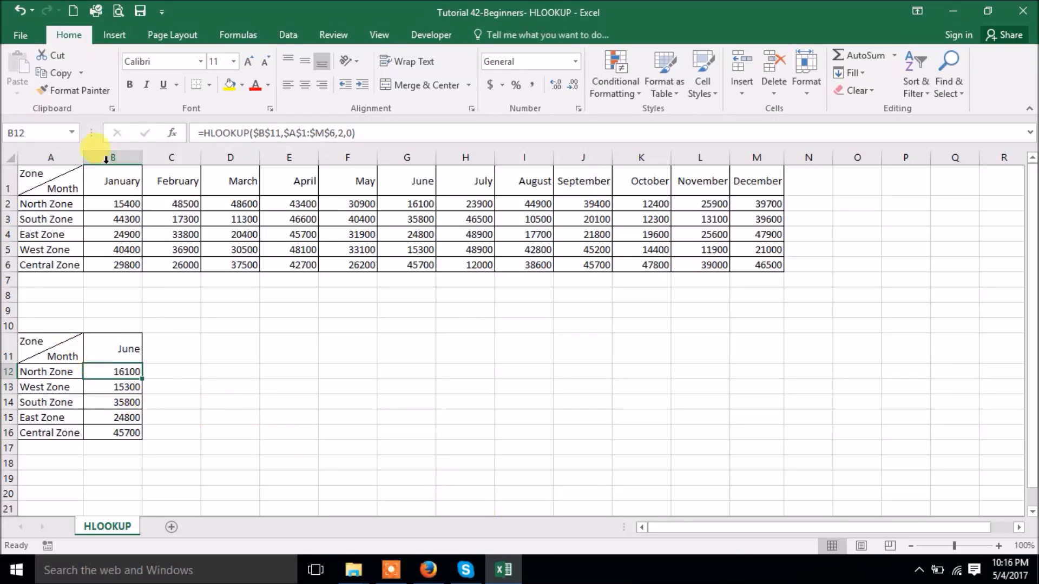
# Step: Clear the HLOOKUP formulas from B12:B16 in the lower table
pyautogui.moveTo(111, 377); pyautogui.dragTo(114, 428)
pyautogui.press('Delete')
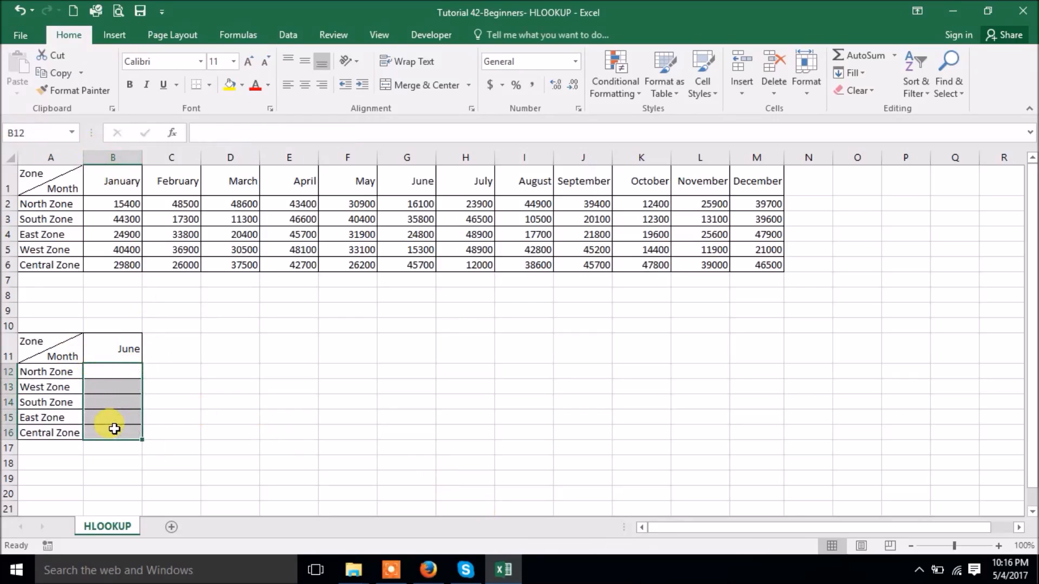
# Step: Insert the HLOOKUP function in the North Zone cell B12 by searching the function list for Hlookup
pyautogui.click(119, 372)
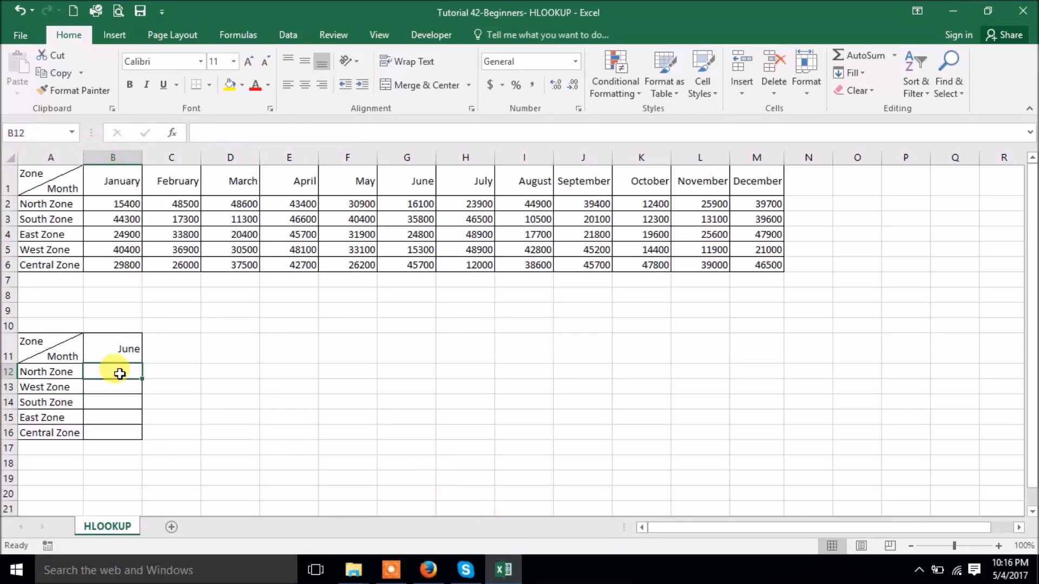
pyautogui.click(174, 133)
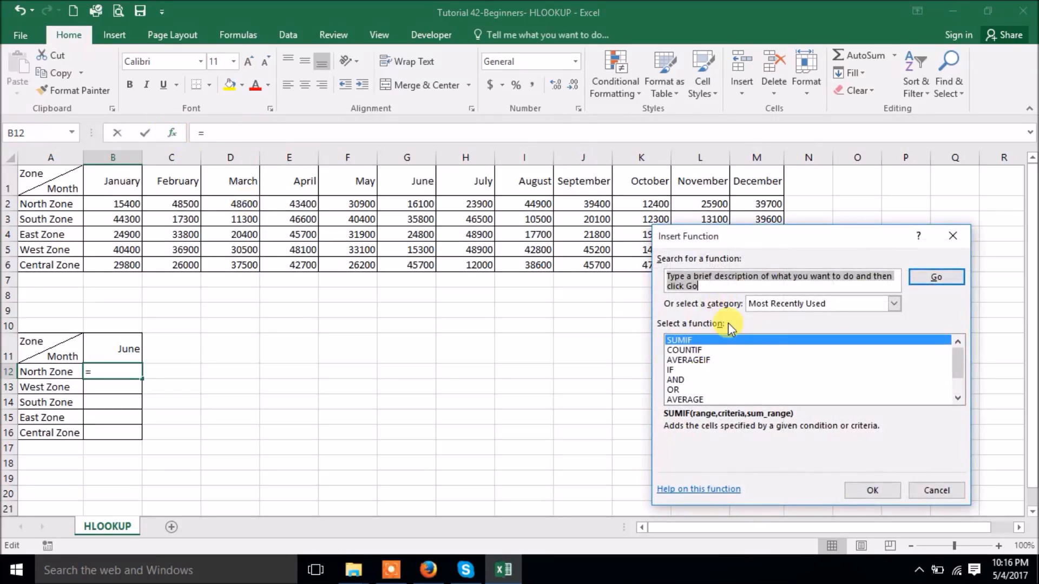
pyautogui.write('hlook')
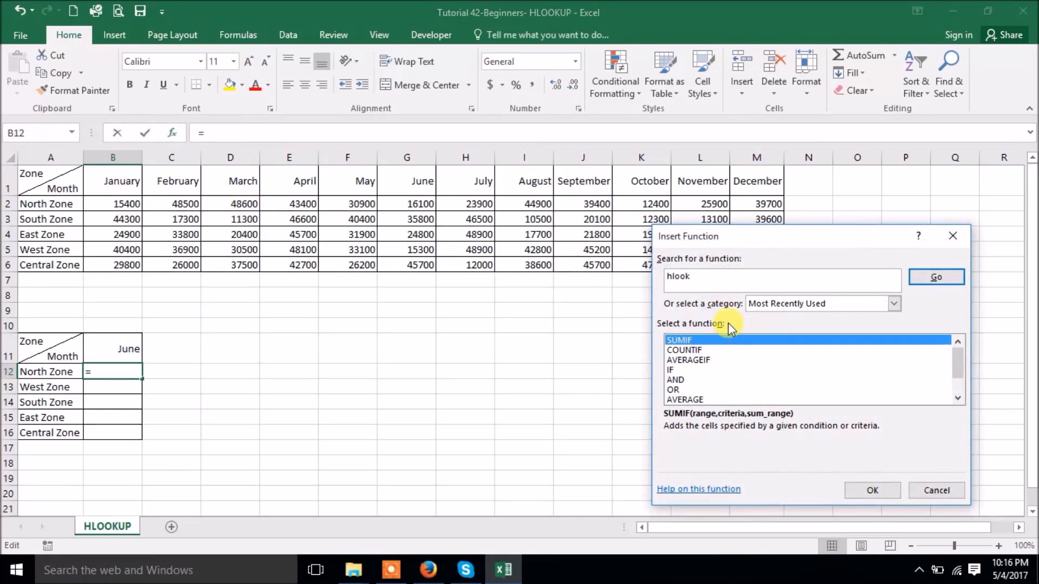
pyautogui.press('Return')
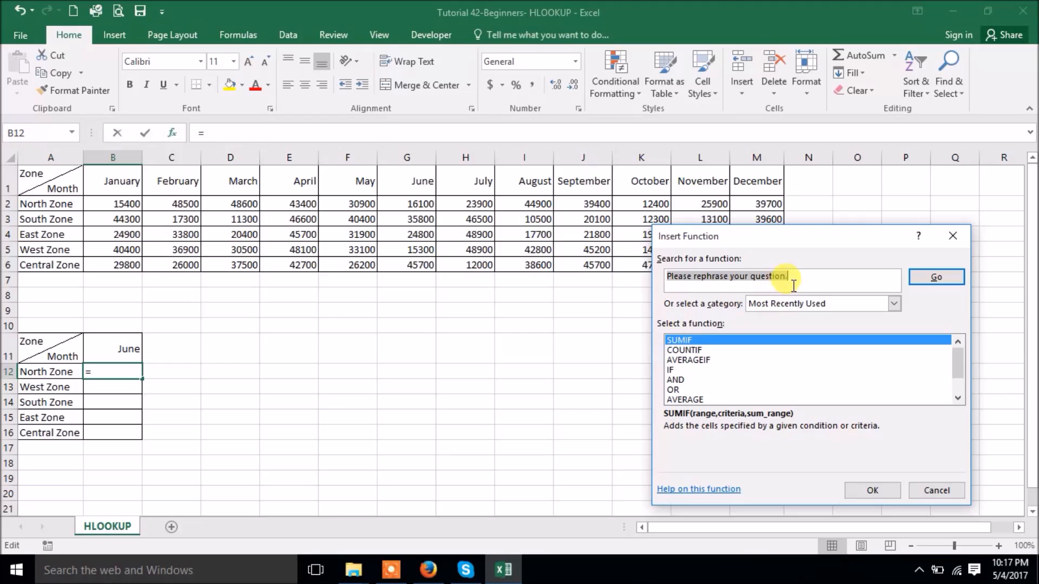
pyautogui.write('Hlo')
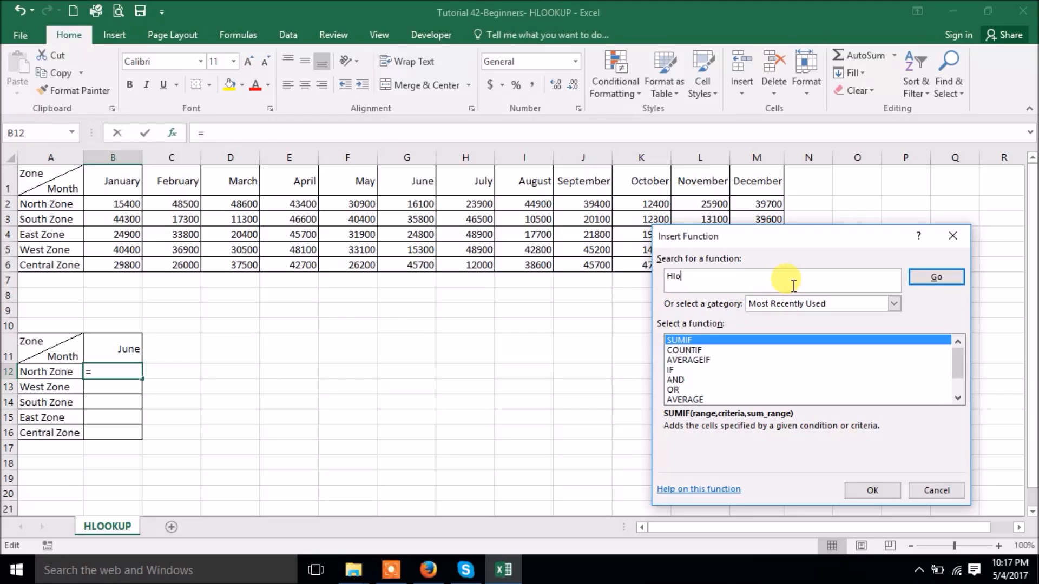
pyautogui.write('okup')
pyautogui.press('Return')
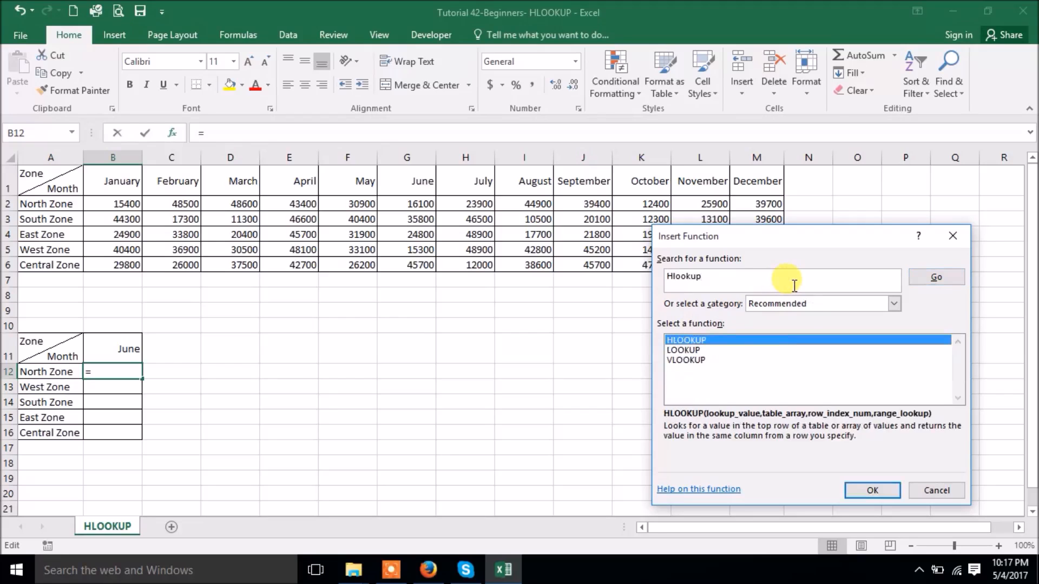
pyautogui.doubleClick(711, 340)
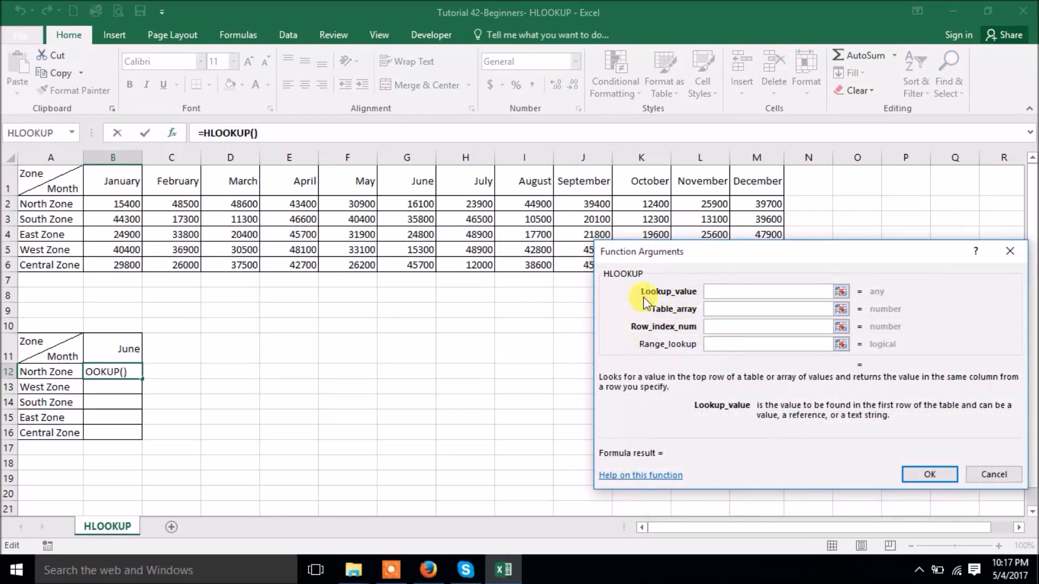
# Step: Set the HLOOKUP lookup value to $B$11 and the table array to $A$1:$M$6, both as absolute references
pyautogui.click(114, 347)
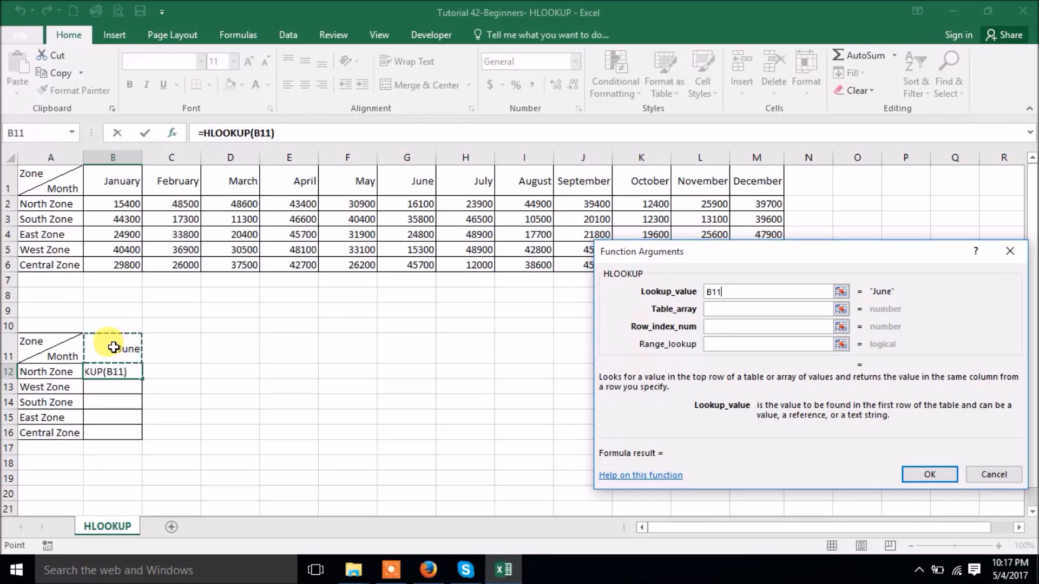
pyautogui.press('F4')
pyautogui.click(710, 308)
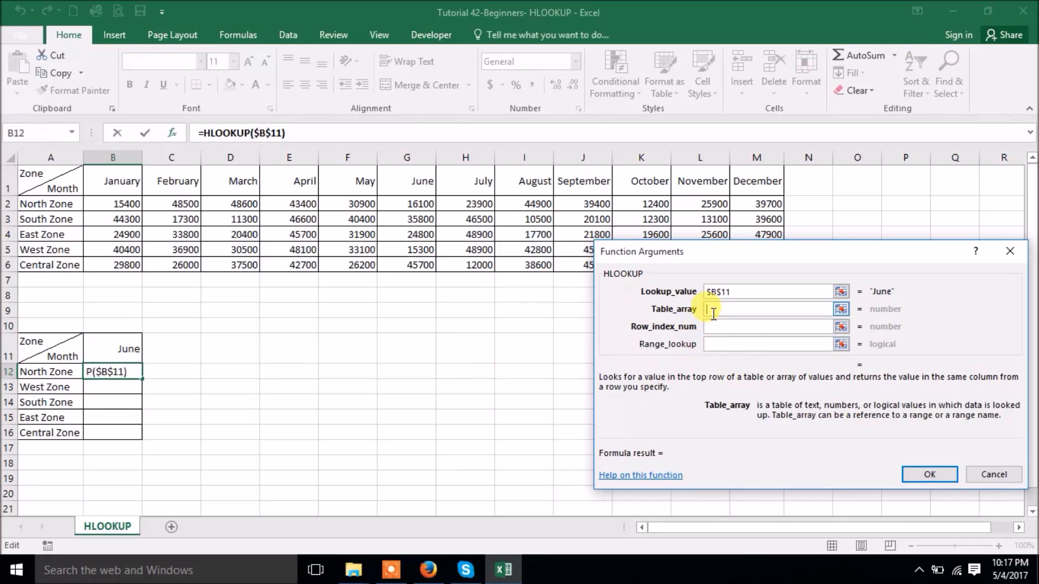
pyautogui.moveTo(39, 177); pyautogui.dragTo(757, 263)
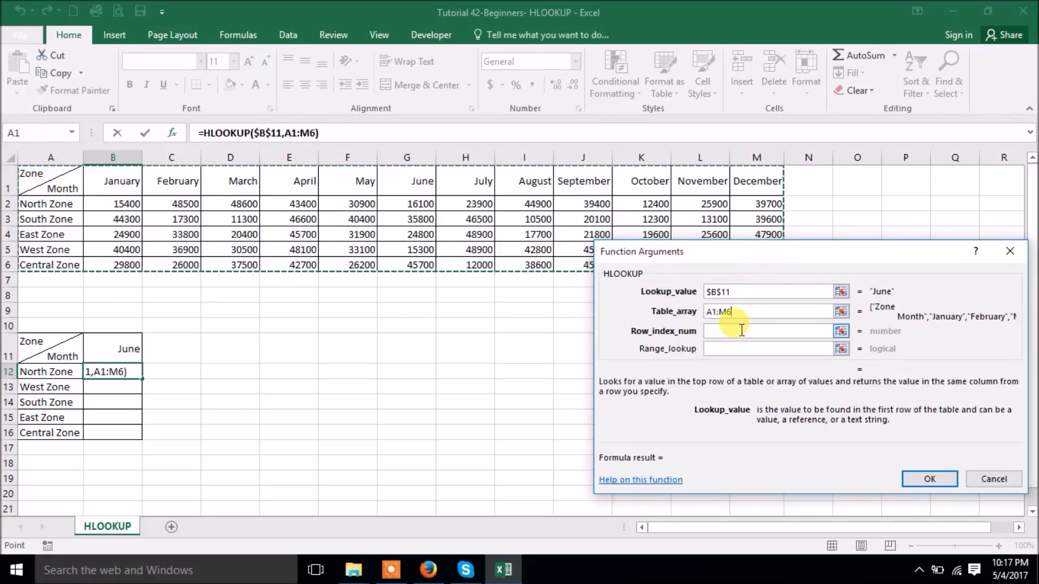
pyautogui.press('F4')
# Step: Set the row index number to 2 and the range lookup to 0, and confirm the function arguments
pyautogui.click(708, 333)
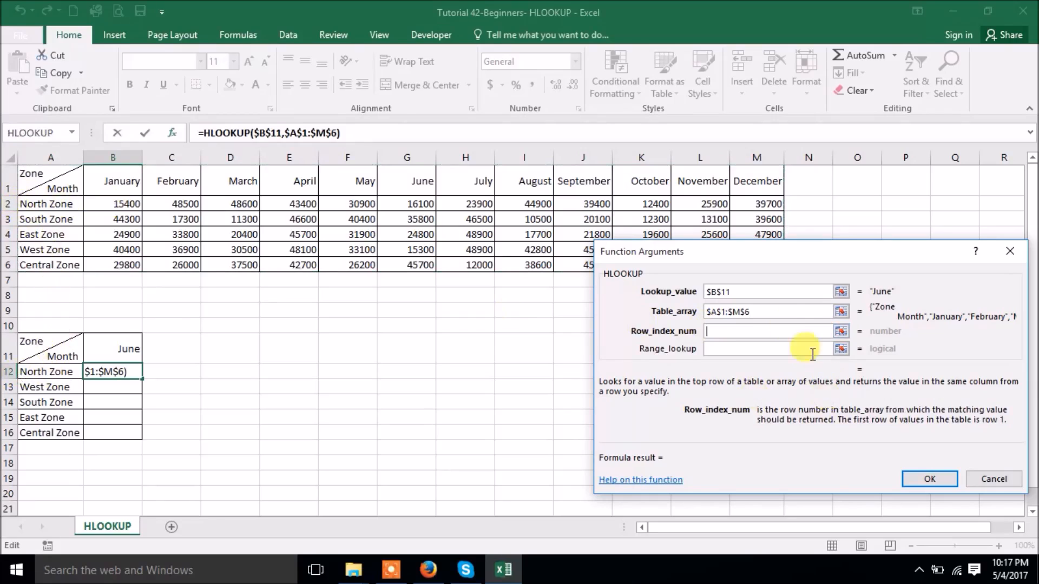
pyautogui.write('2')
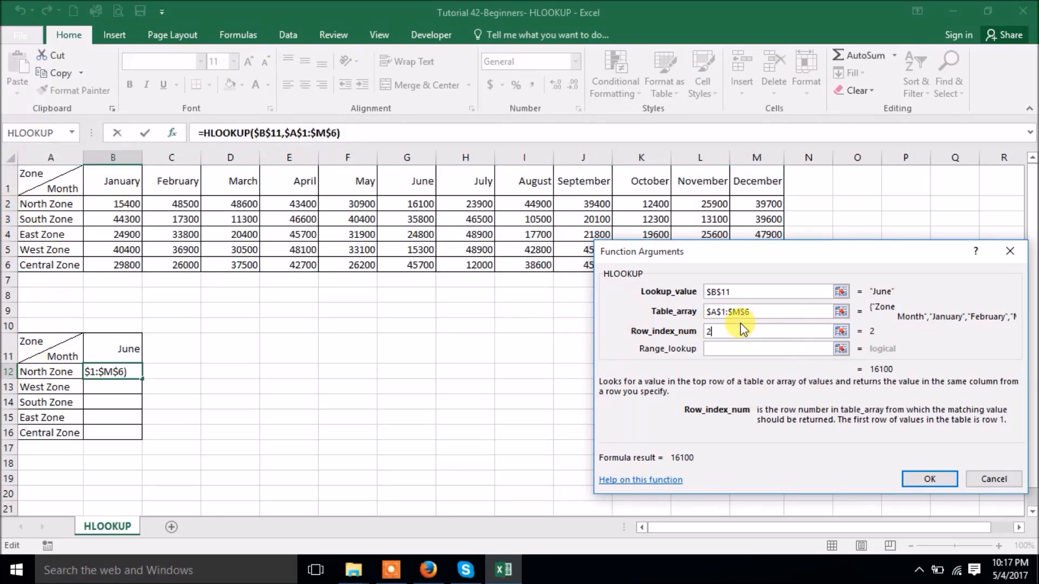
pyautogui.click(717, 349)
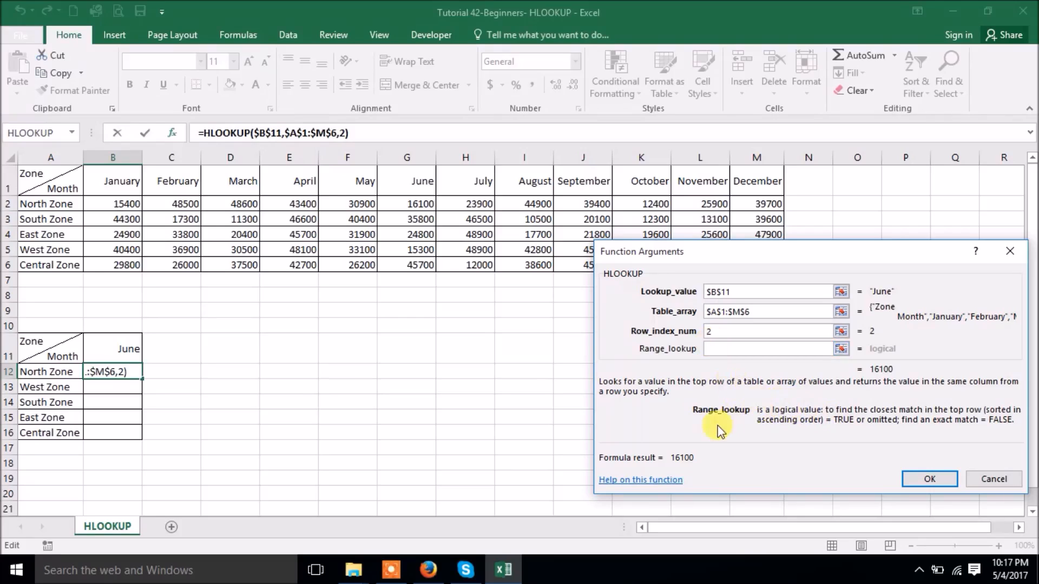
pyautogui.click(736, 331)
pyautogui.click(711, 349)
pyautogui.click(733, 349)
pyautogui.write('0')
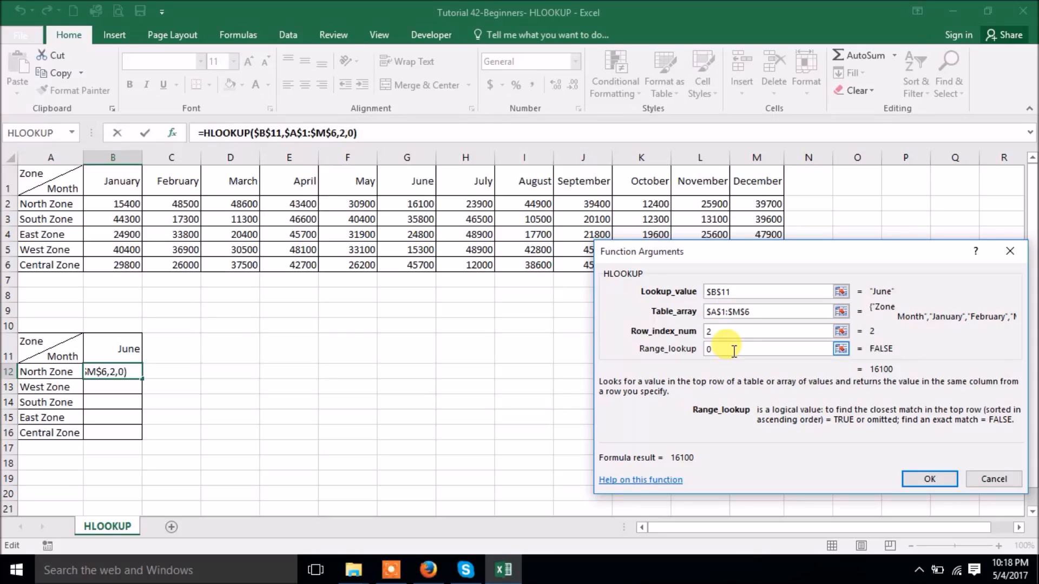
pyautogui.click(920, 478)
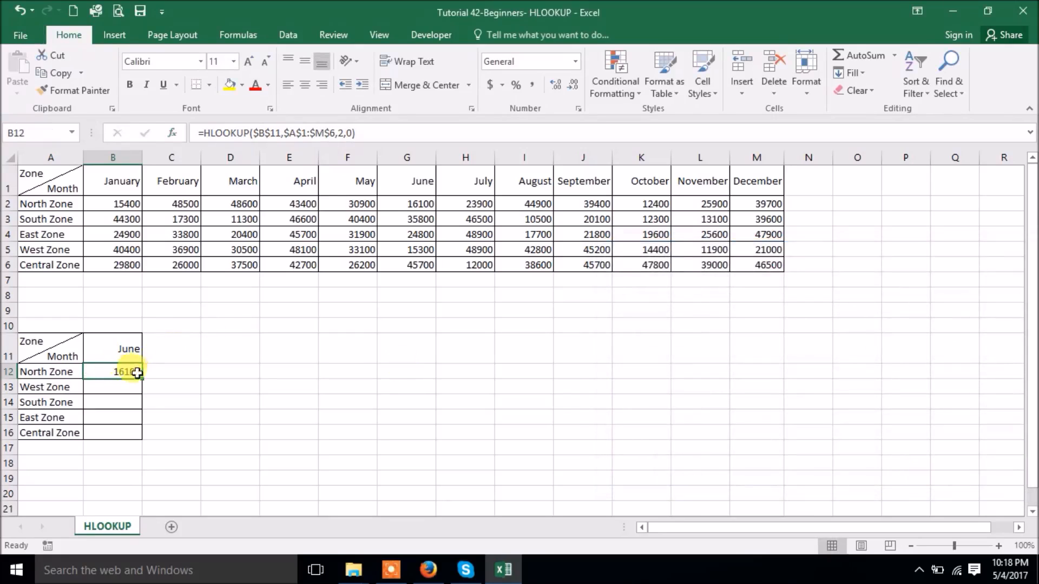
# Step: Fill the B12 formula down to B16 and change the row index number in the West Zone cell B13 to 5
pyautogui.moveTo(137, 373); pyautogui.dragTo(137, 441)
pyautogui.click(124, 386)
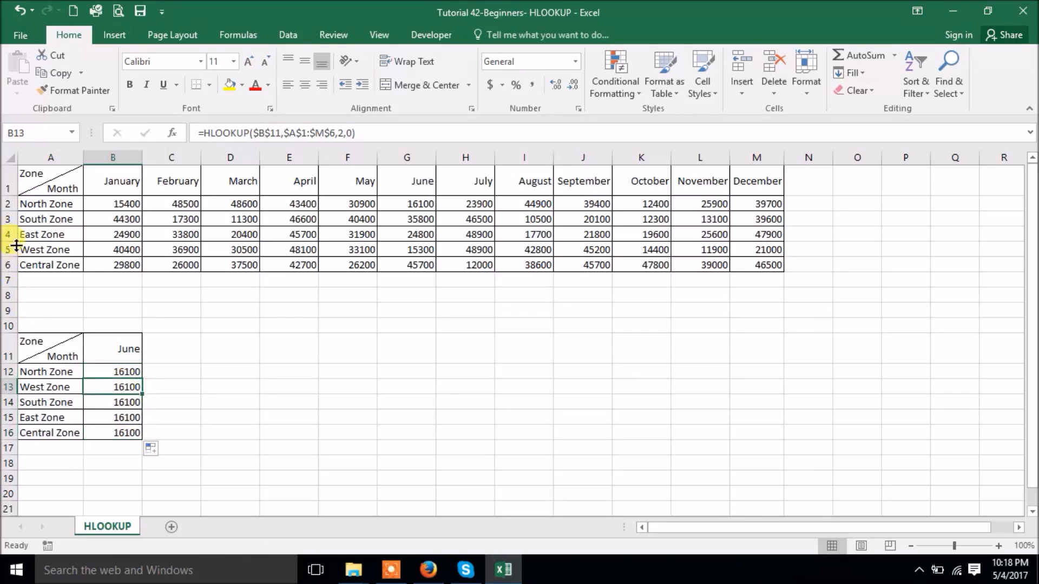
pyautogui.click(339, 133)
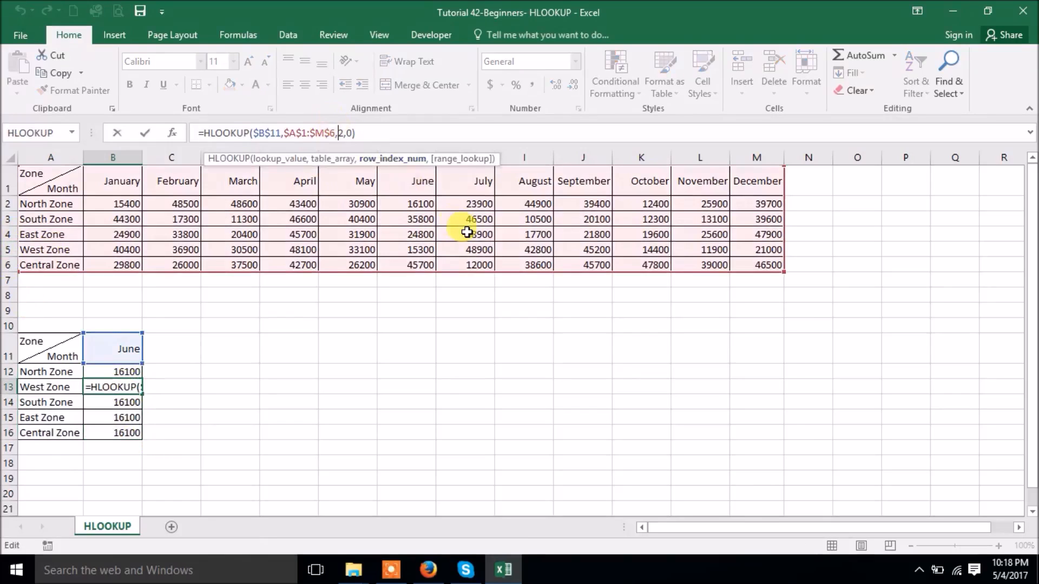
pyautogui.press('Delete')
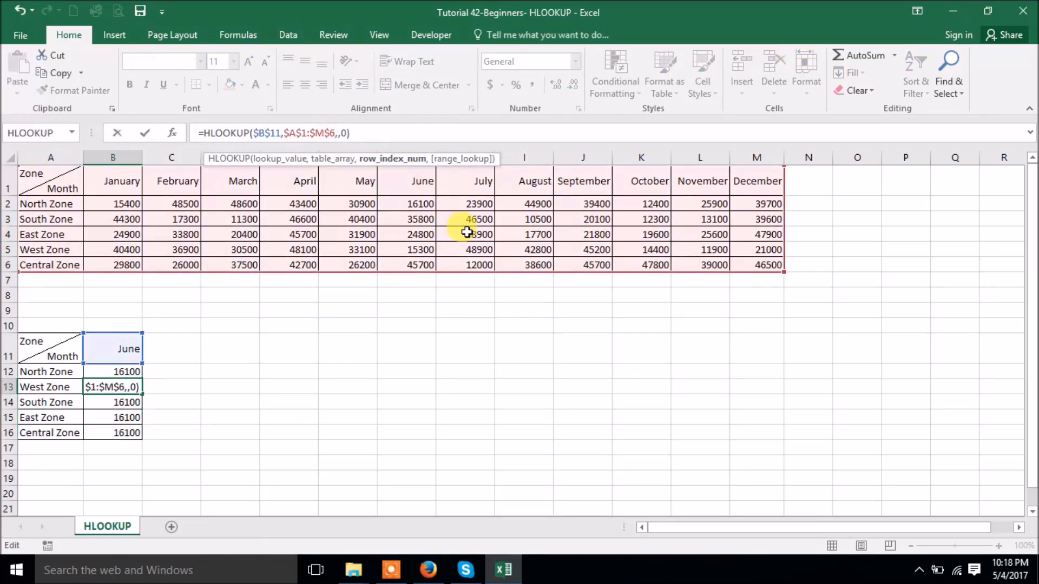
pyautogui.write('5')
pyautogui.press('Return')
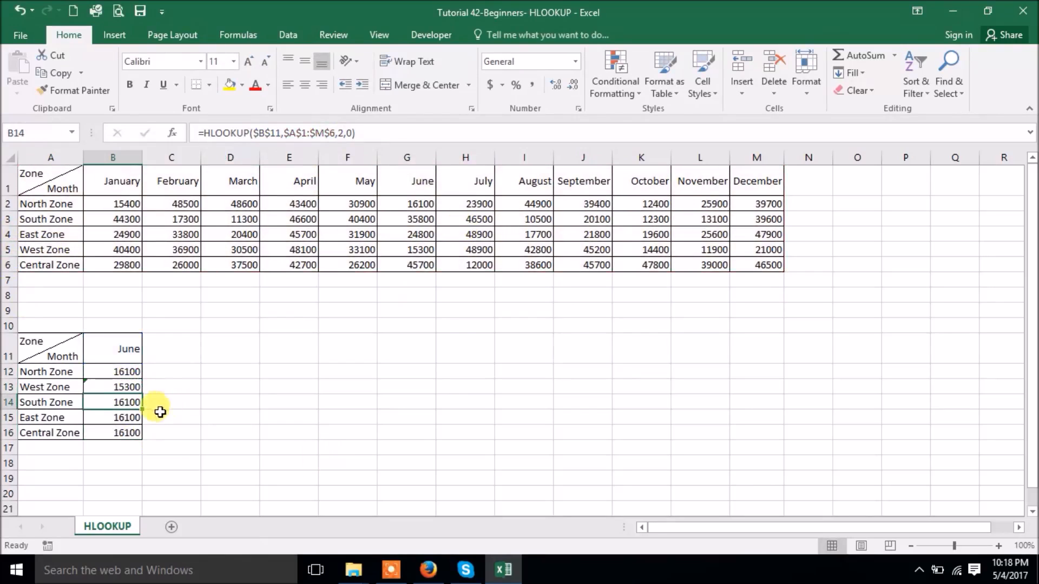
# Step: Change the row index number in the South Zone HLOOKUP formula in B14 to 3
pyautogui.click(343, 133)
pyautogui.press('BackSpace')
pyautogui.write('3')
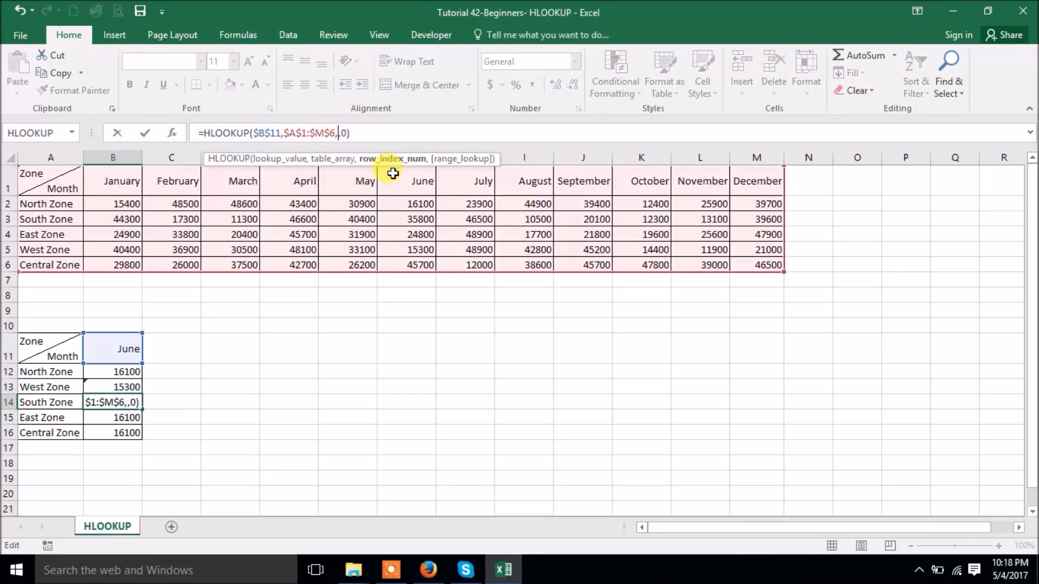
pyautogui.press('Return')
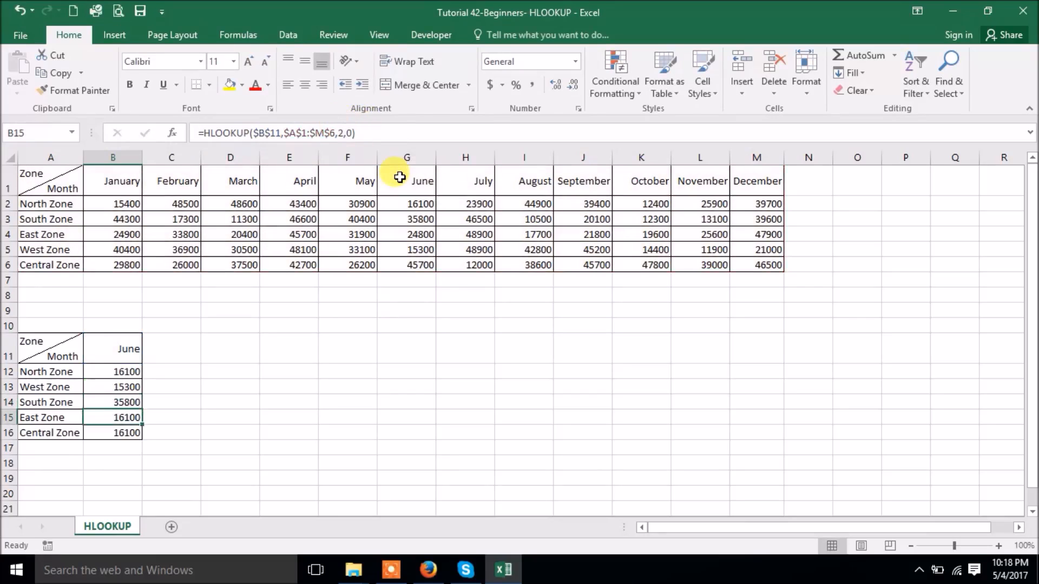
# Step: Change the row index number in the East Zone HLOOKUP formula in B15 to 4
pyautogui.click(338, 132)
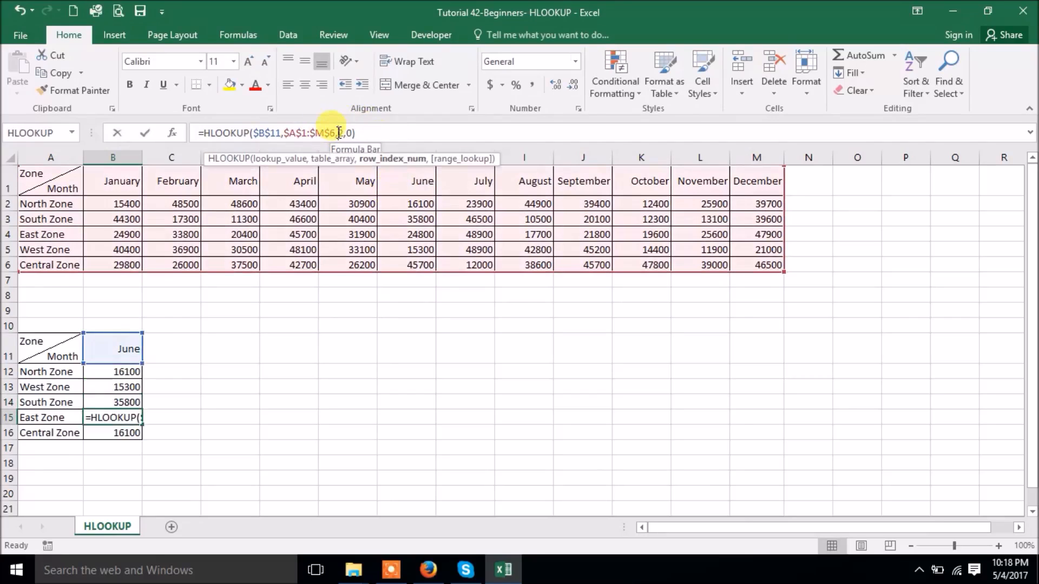
pyautogui.write('4')
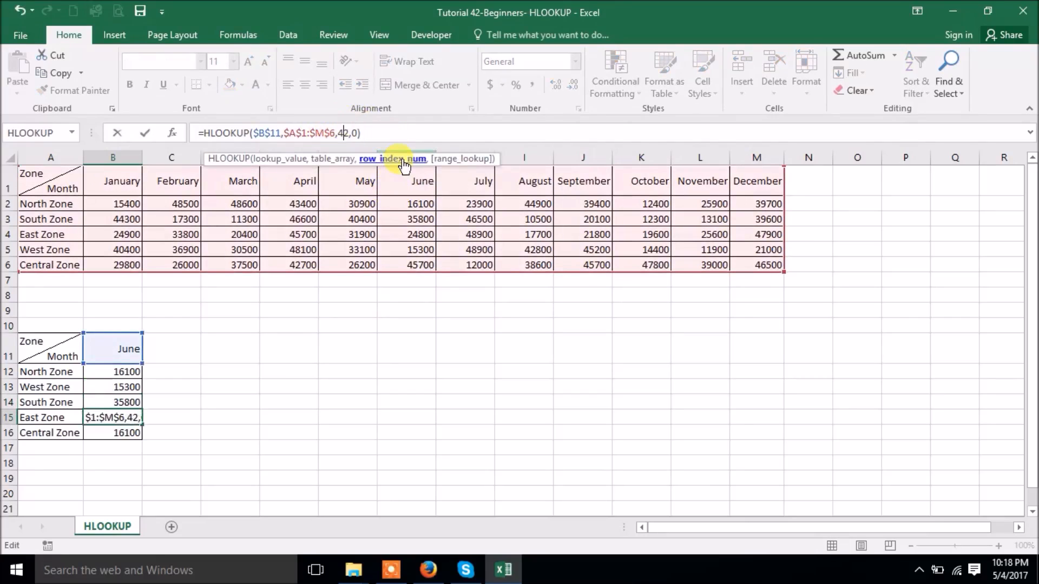
pyautogui.press('BackSpace')
pyautogui.press('Return')
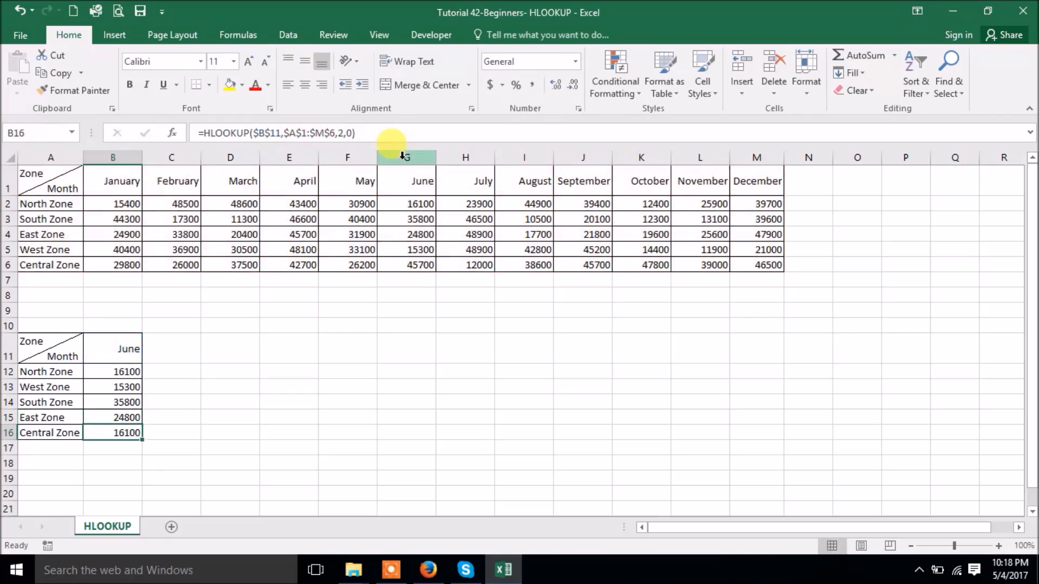
# Step: Change the row index number in the Central Zone HLOOKUP formula in B16 to 6
pyautogui.click(337, 133)
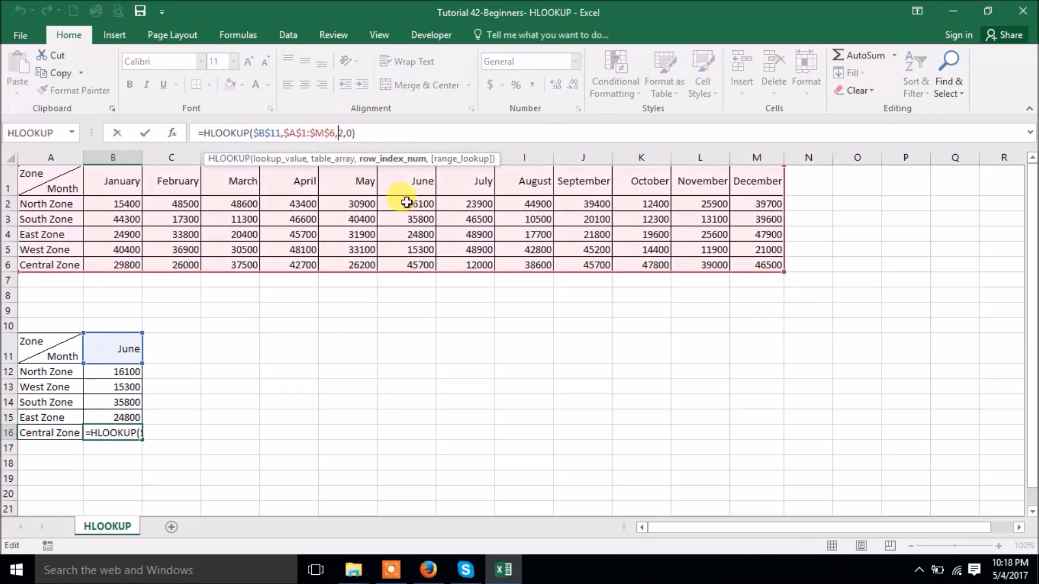
pyautogui.press('Delete')
pyautogui.write('6')
pyautogui.press('Return')
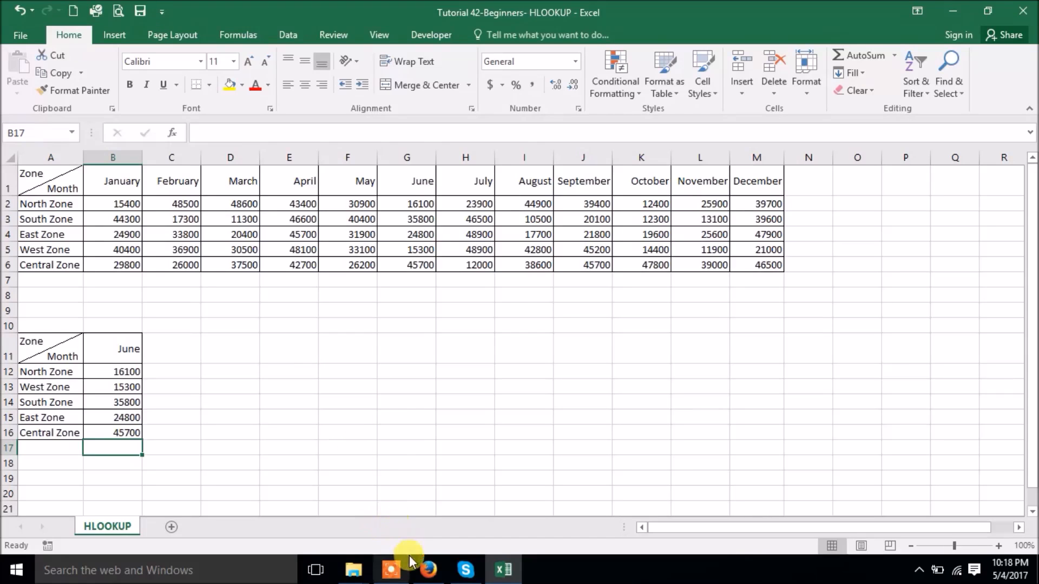
# Step: Switch to Firefox to view the Share Your Knowledge Facebook page and the Excel Friend YouTube channel, and return to Excel
pyautogui.click(436, 572)
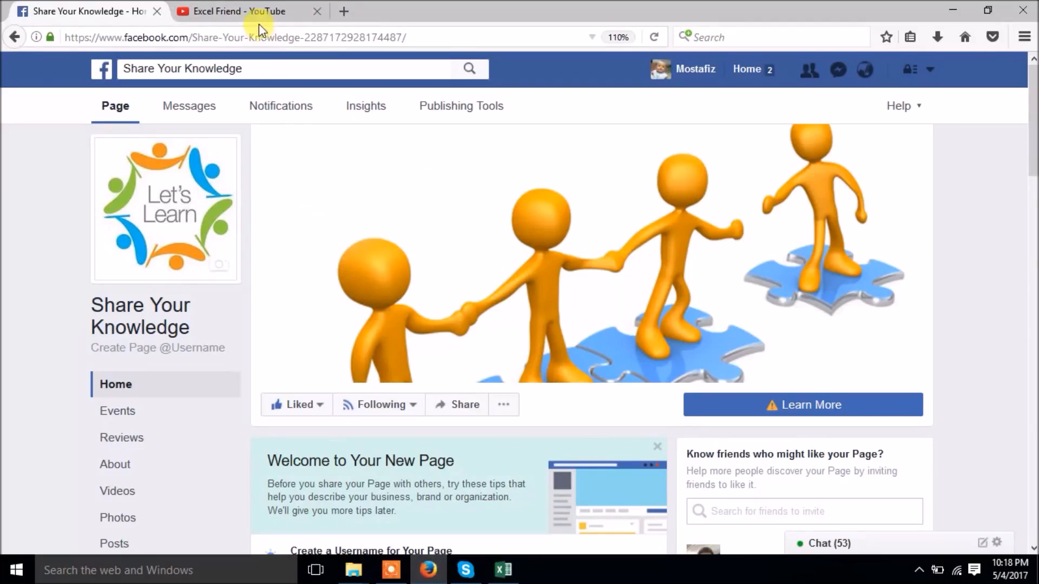
pyautogui.click(258, 19)
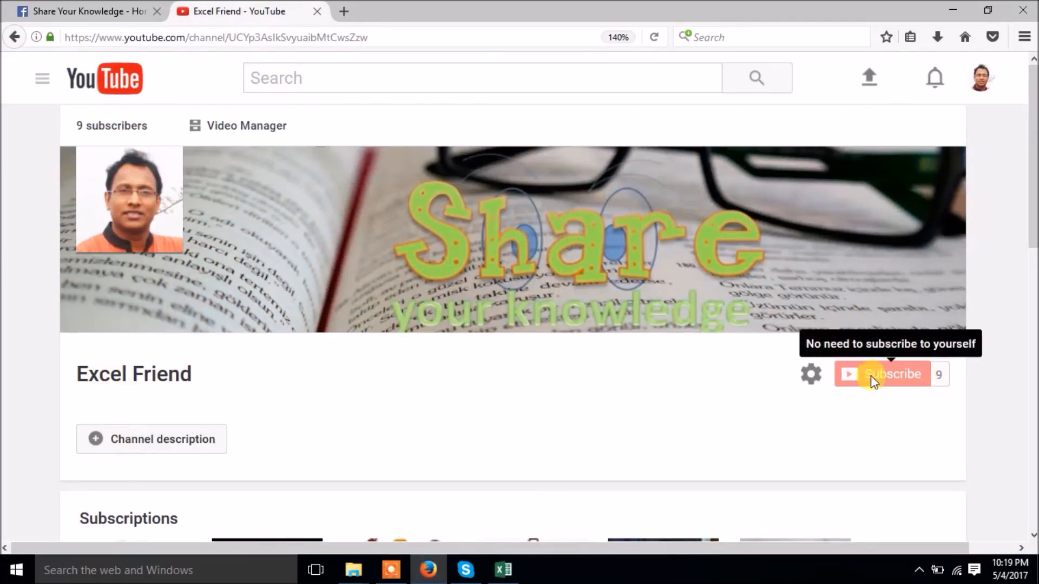
pyautogui.click(97, 11)
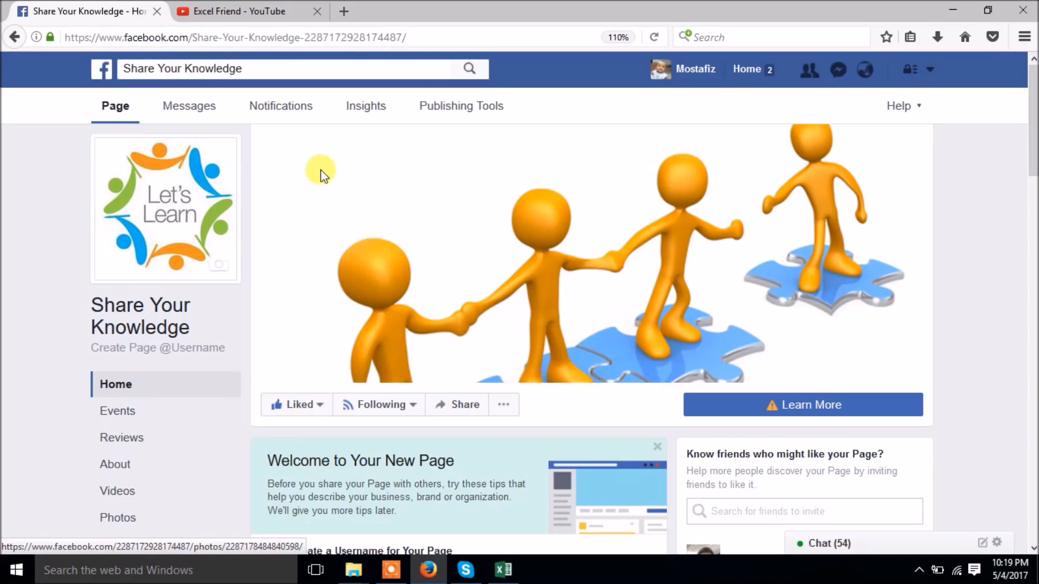
pyautogui.click(503, 568)
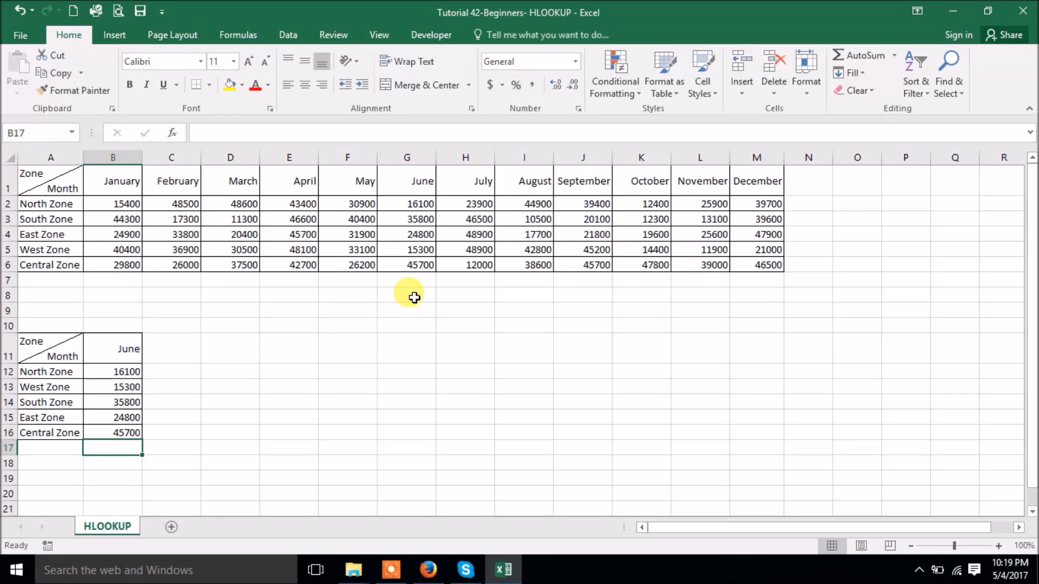
pyautogui.click(391, 573)
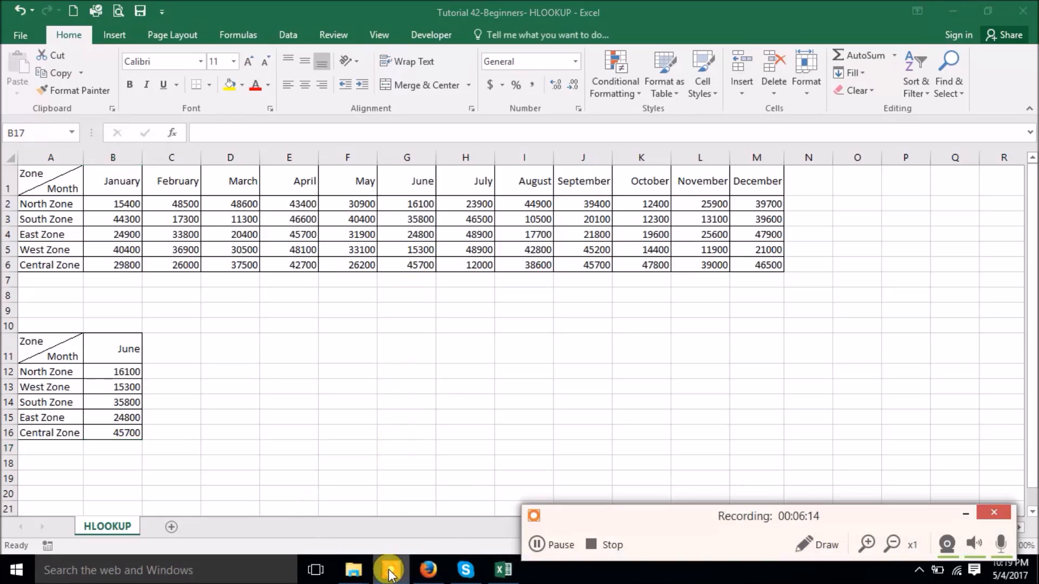